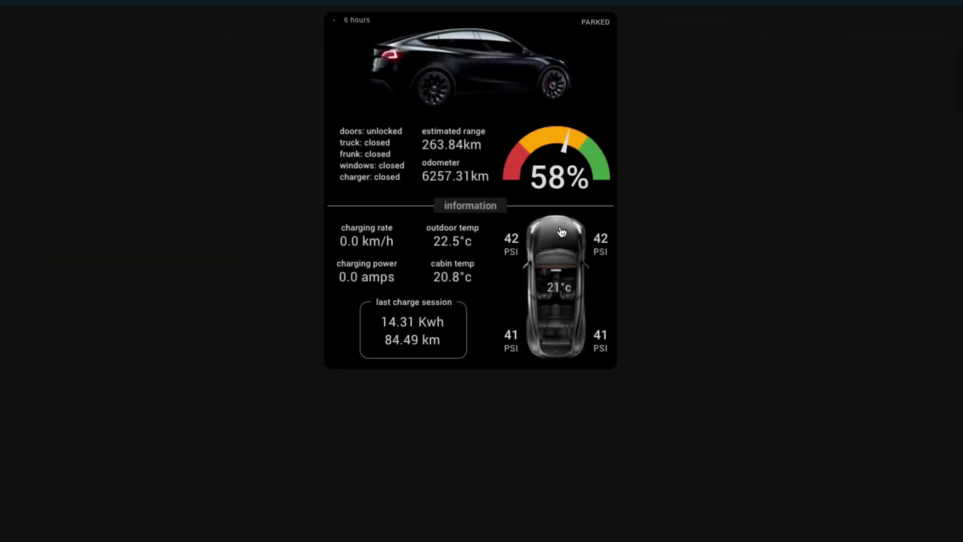
Collapse the information section of the finished Tesla card and expand it again from the car image.
{"action": "left_click", "coordinate": [559, 225]}
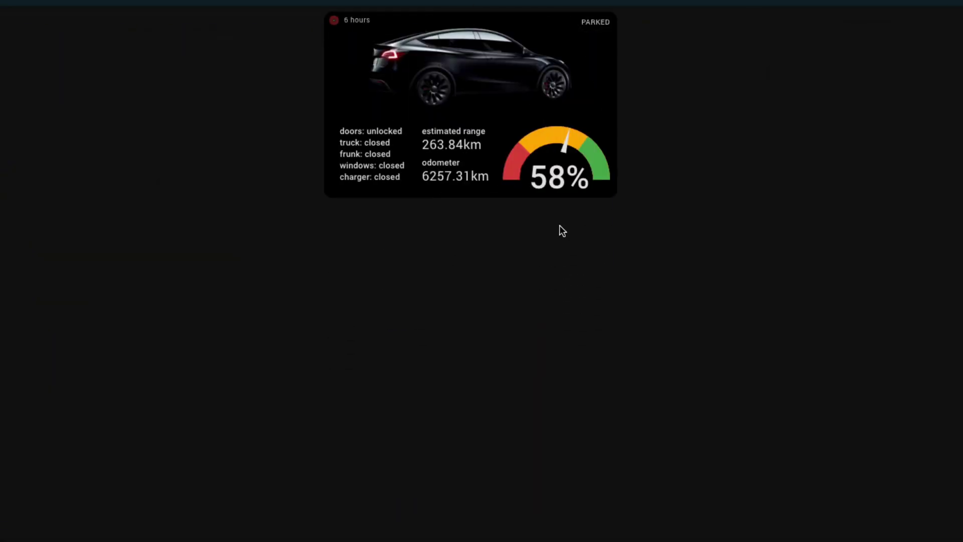
{"action": "left_click", "coordinate": [454, 55]}
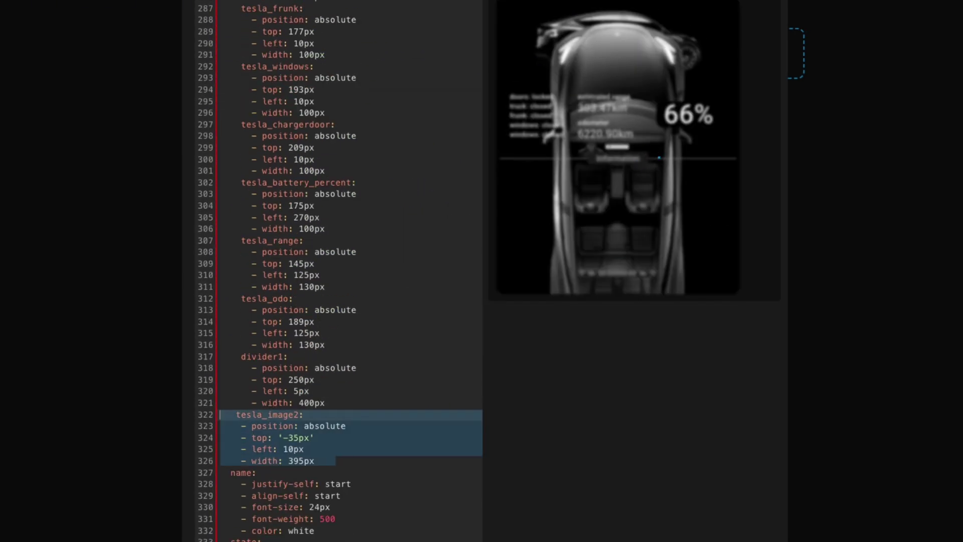
{"action": "type", "text": "130"}
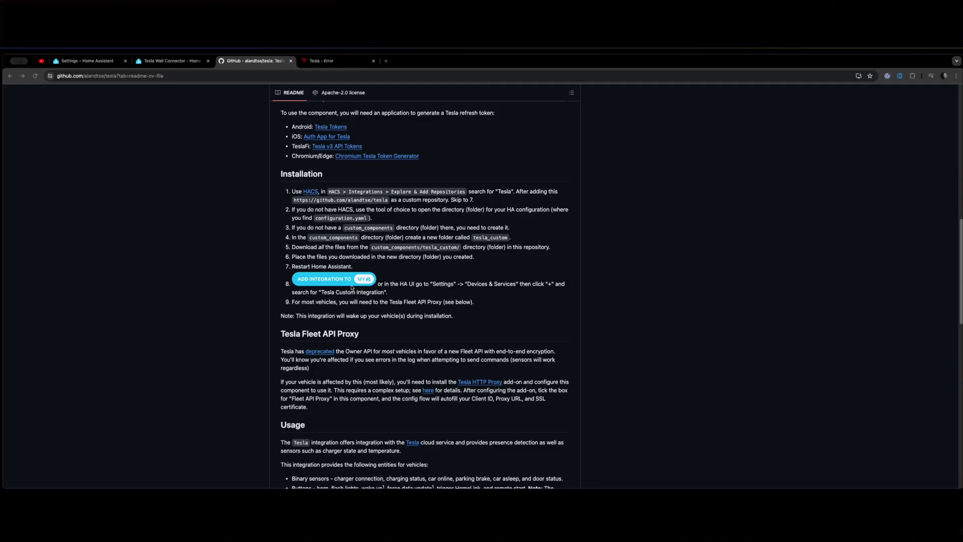
Start setting up the Tesla Custom Integration in Home Assistant from the GitHub readme, without using the Fleet API Proxy.
{"action": "left_click", "coordinate": [350, 280]}
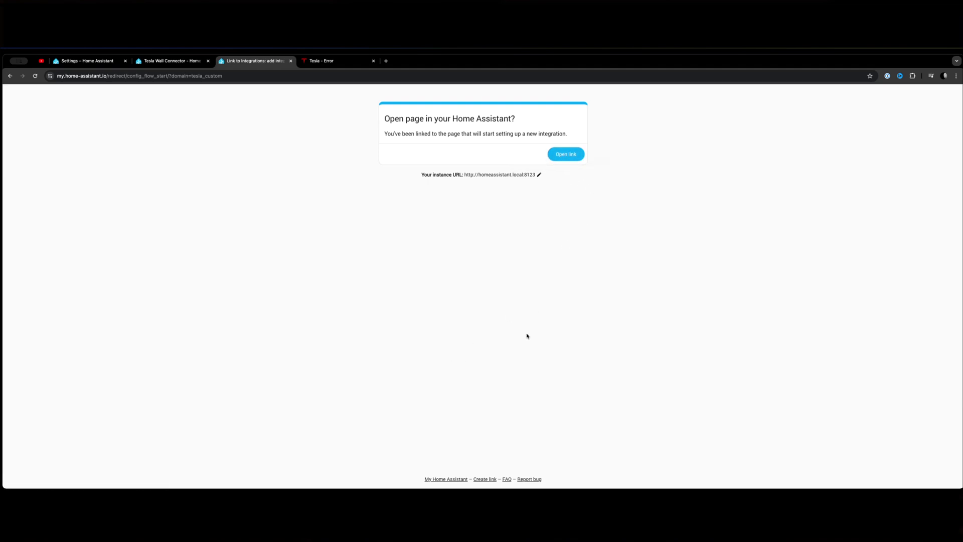
{"action": "left_click", "coordinate": [564, 156]}
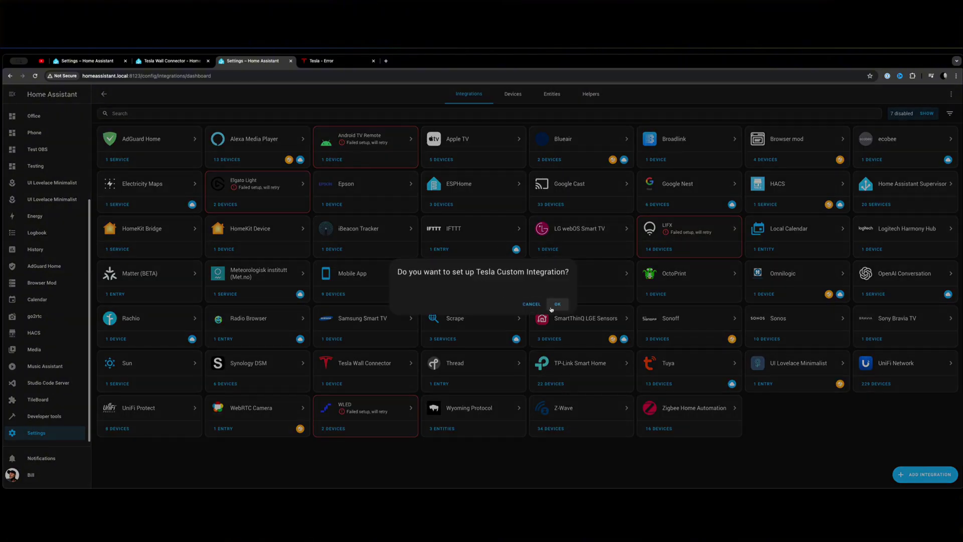
{"action": "left_click", "coordinate": [556, 305]}
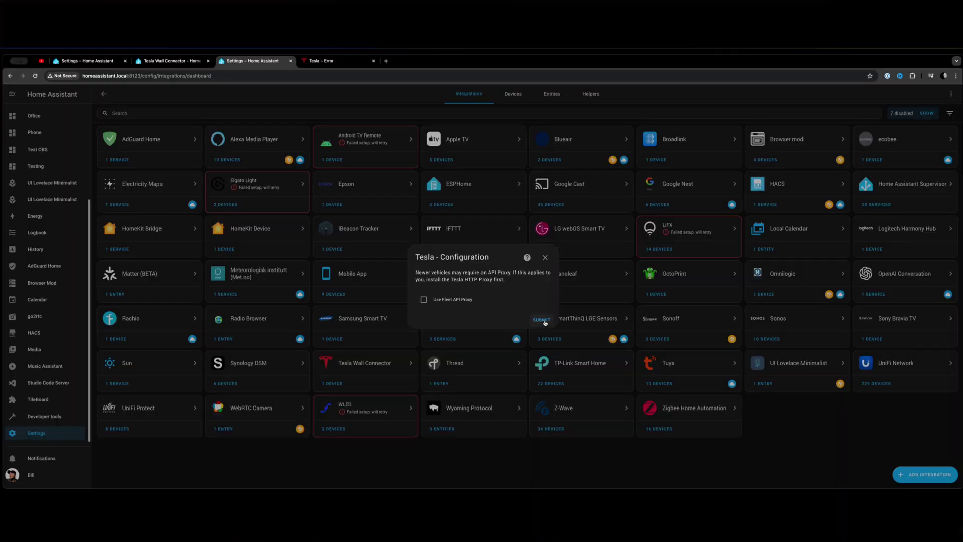
{"action": "left_click", "coordinate": [542, 320]}
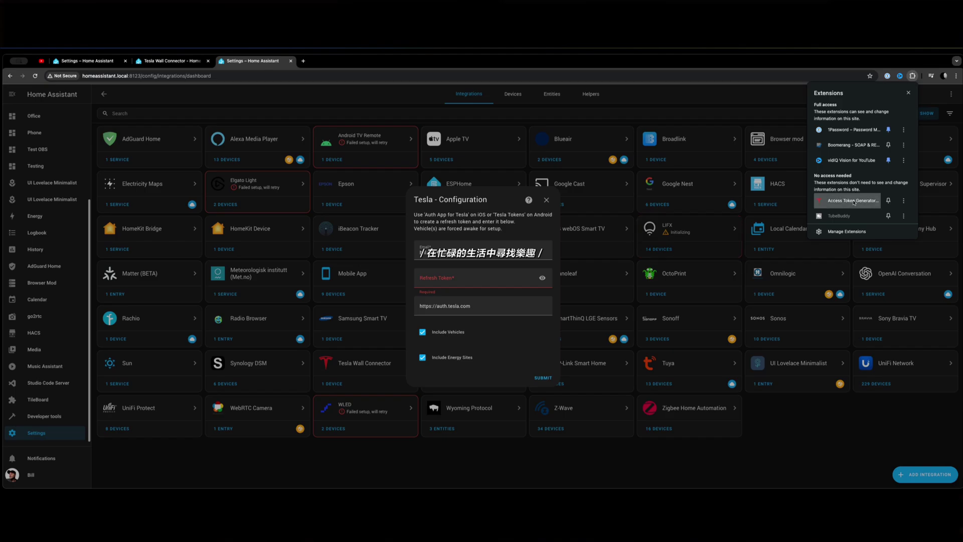
Use the Access Token Generator for Tesla browser extension to obtain a refresh token and copy it.
{"action": "left_click", "coordinate": [852, 201]}
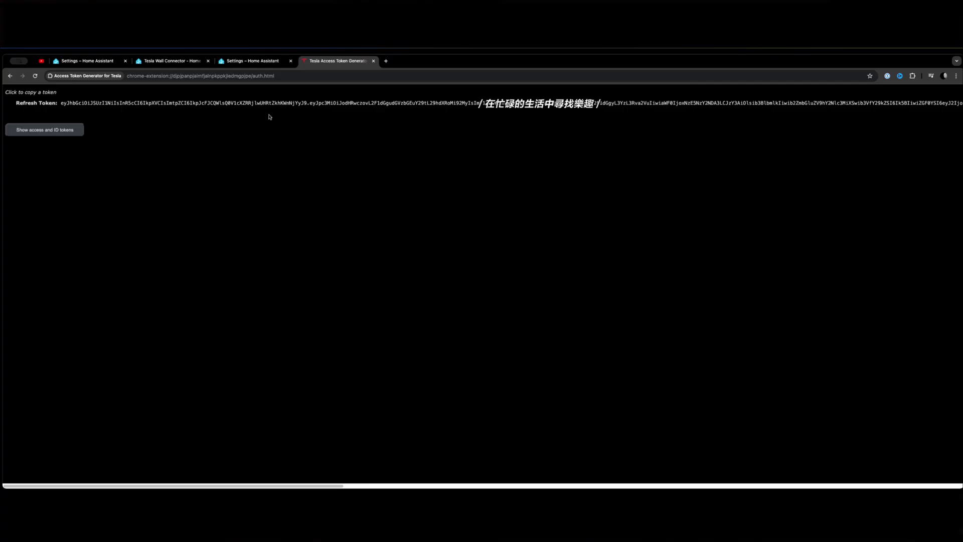
{"action": "left_click", "coordinate": [264, 104]}
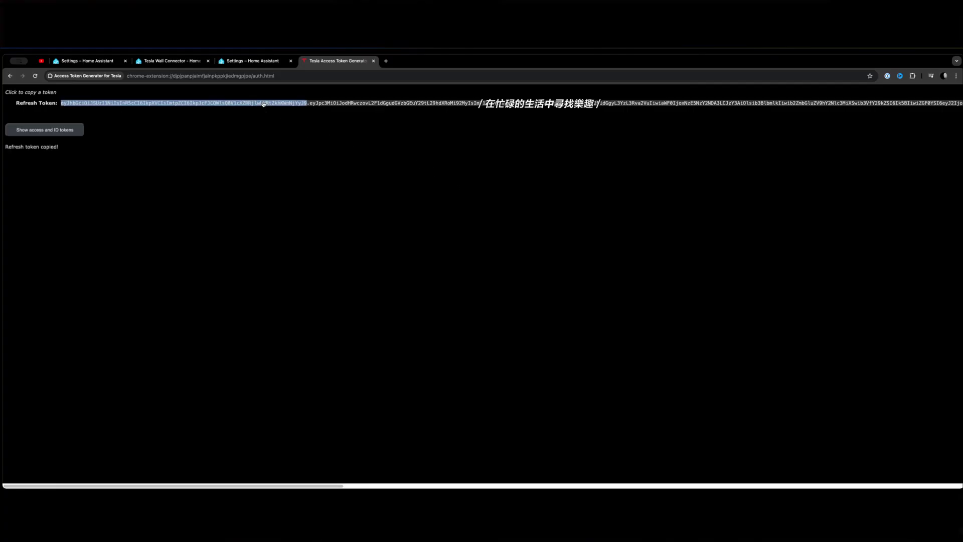
{"action": "left_click", "coordinate": [204, 112]}
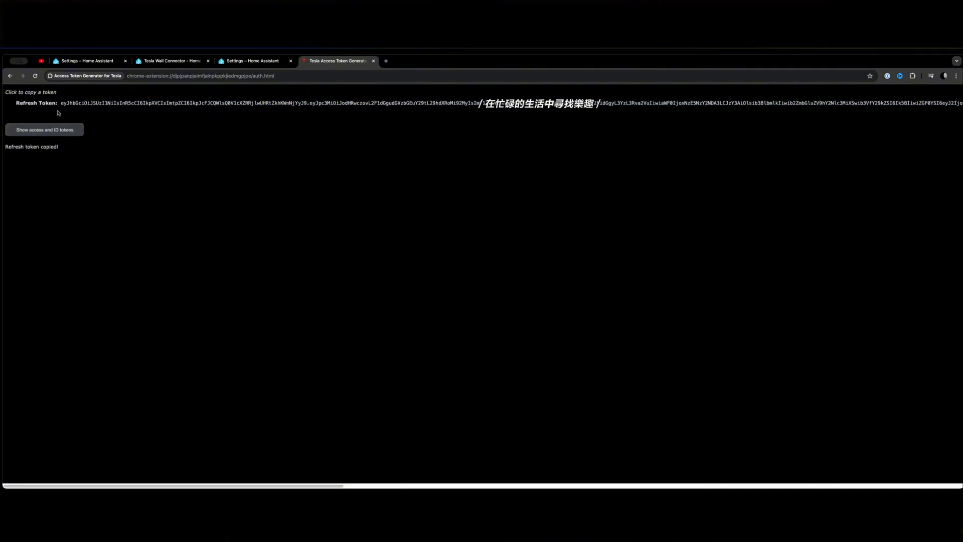
Paste the refresh token into the Tesla configuration in Home Assistant and submit it with vehicles and energy sites included.
{"action": "key", "text": "ctrl+shift+Tab"}
{"action": "left_click", "coordinate": [428, 278]}
{"action": "key", "text": "ctrl+v"}
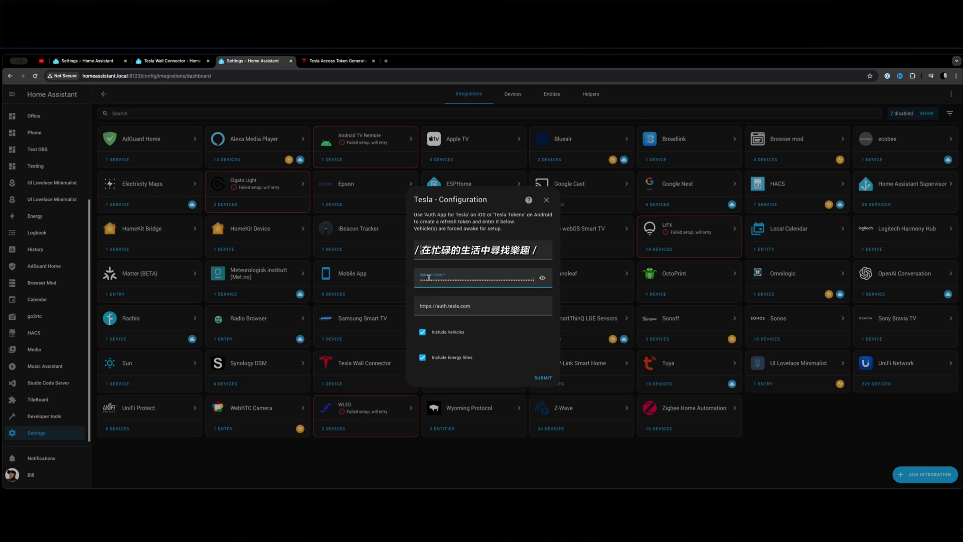
{"action": "left_click", "coordinate": [543, 377]}
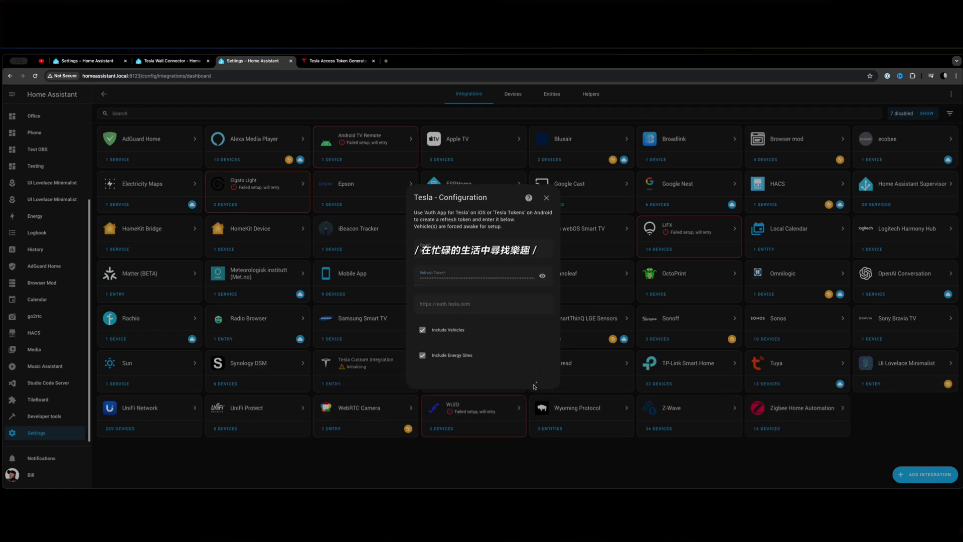
Assign the discovered Model Y device to the Garage area and finish the integration setup.
{"action": "left_click", "coordinate": [491, 313]}
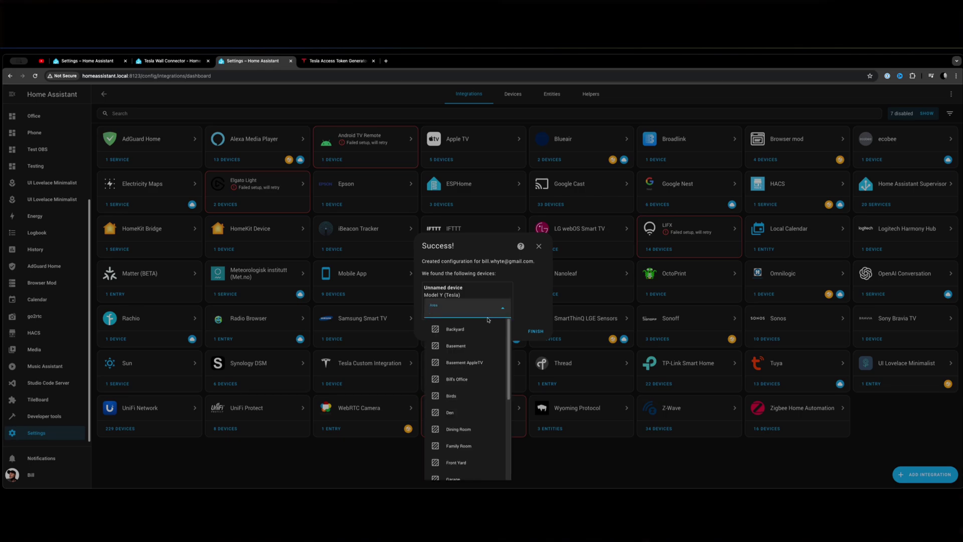
{"action": "scroll", "coordinate": [479, 396], "scroll_direction": "down", "scroll_amount": 1}
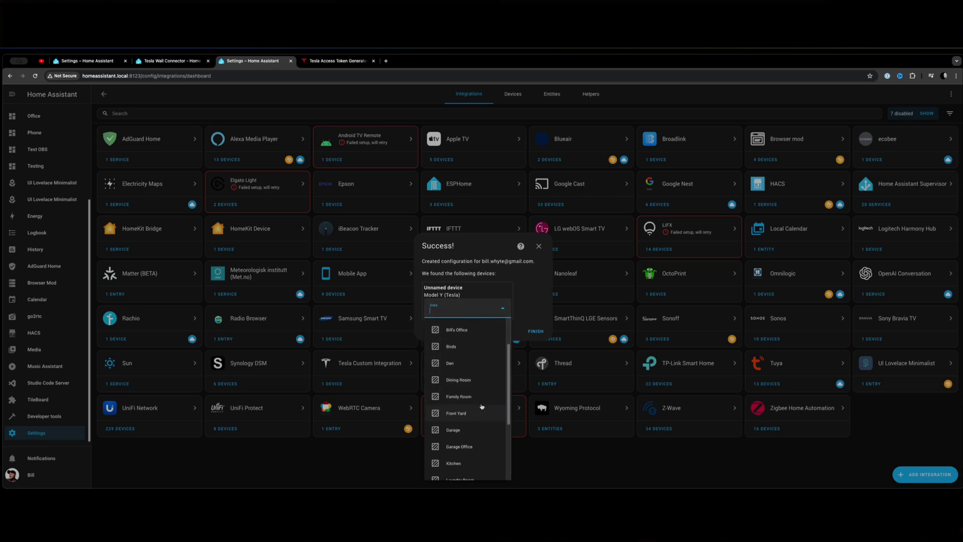
{"action": "left_click", "coordinate": [469, 431]}
{"action": "left_click", "coordinate": [534, 332]}
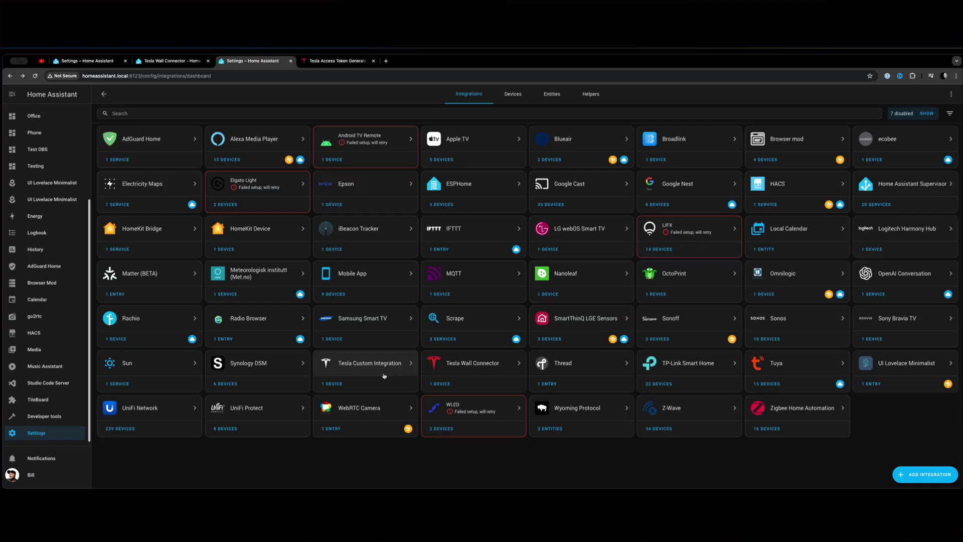
Open the Tesla Custom Integration's Model Y device and examine its available controls and sensors.
{"action": "left_click", "coordinate": [333, 384]}
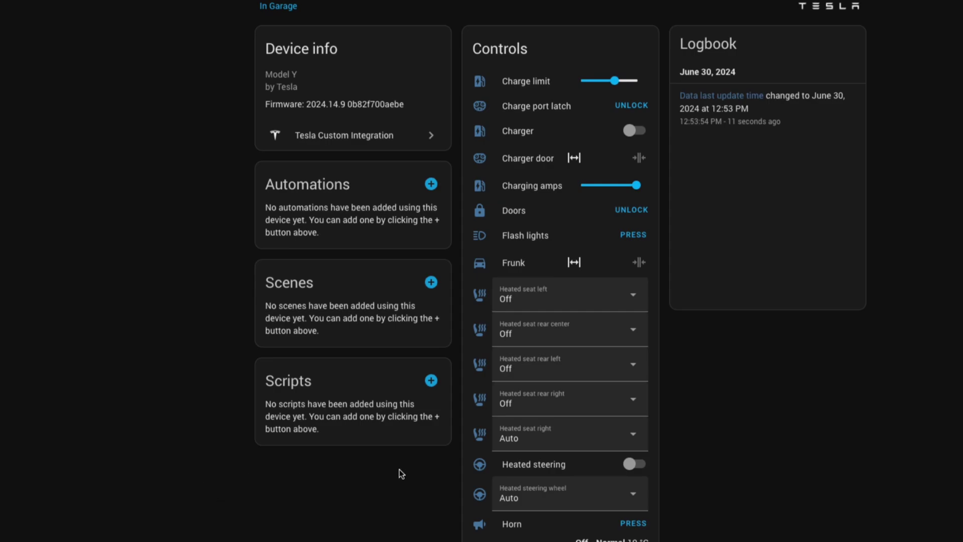
{"action": "scroll", "coordinate": [718, 474], "scroll_direction": "down", "scroll_amount": 2}
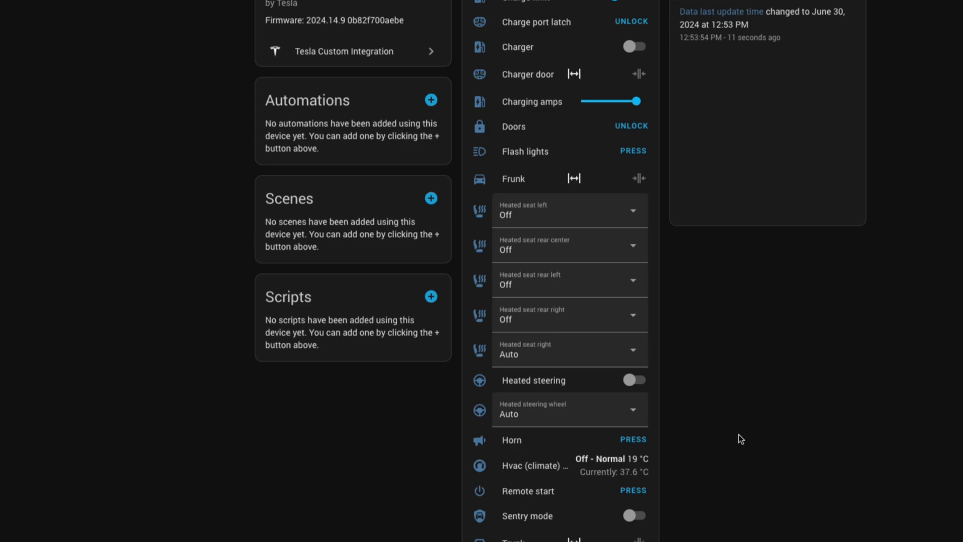
{"action": "scroll", "coordinate": [740, 438], "scroll_direction": "down", "scroll_amount": 1}
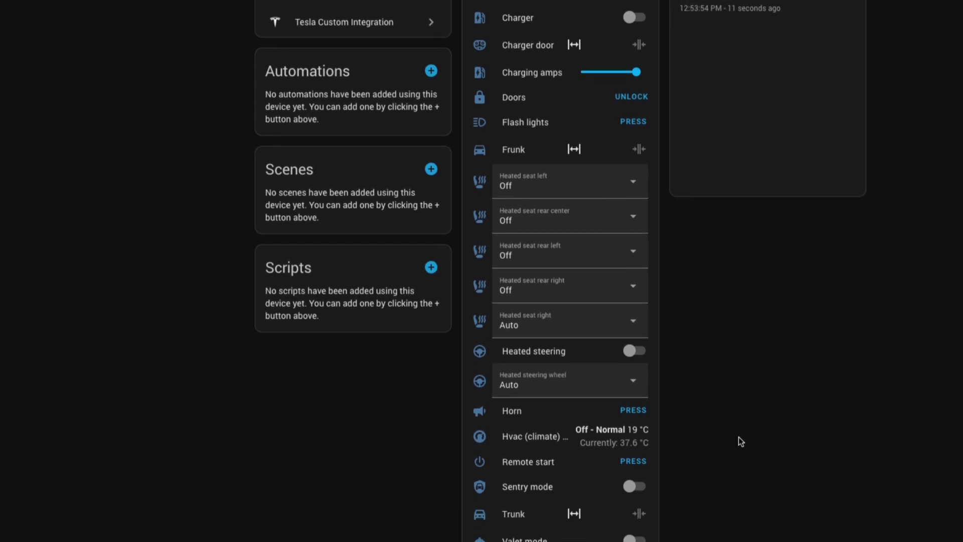
{"action": "scroll", "coordinate": [728, 440], "scroll_direction": "down", "scroll_amount": 1}
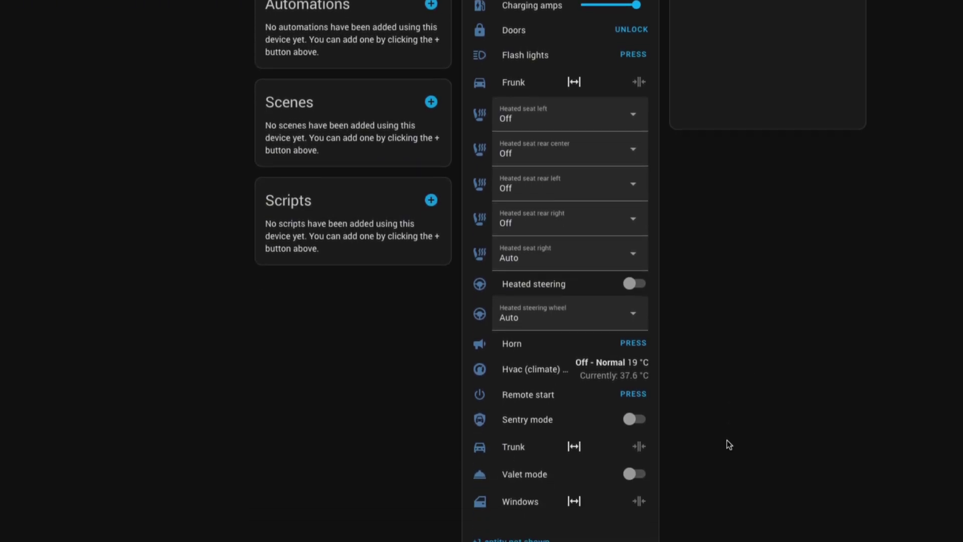
{"action": "scroll", "coordinate": [726, 440], "scroll_direction": "down", "scroll_amount": 5}
{"action": "scroll", "coordinate": [728, 444], "scroll_direction": "down", "scroll_amount": 10}
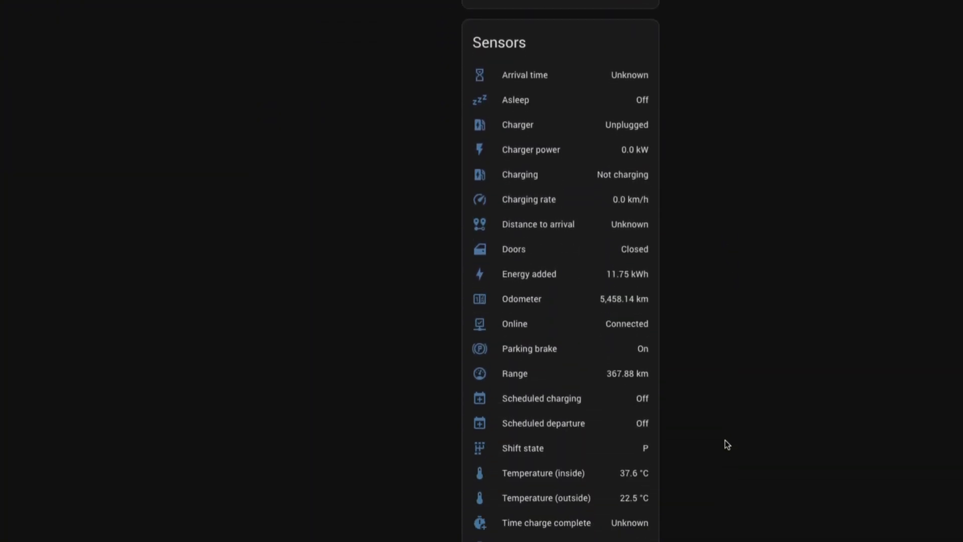
{"action": "scroll", "coordinate": [726, 445], "scroll_direction": "up", "scroll_amount": 2}
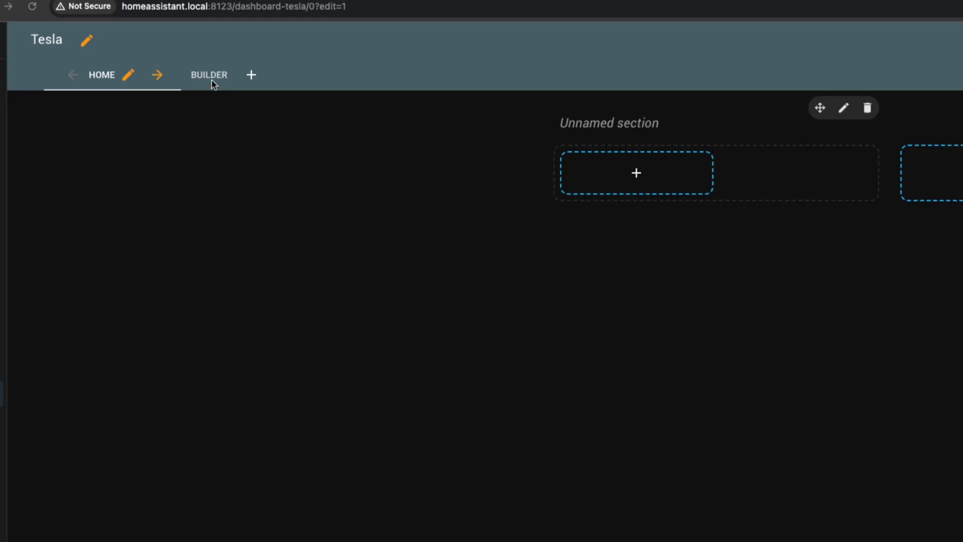
Add a manual card to the Tesla dashboard's Home view and paste the copied YAML as its configuration.
{"action": "left_click", "coordinate": [214, 77]}
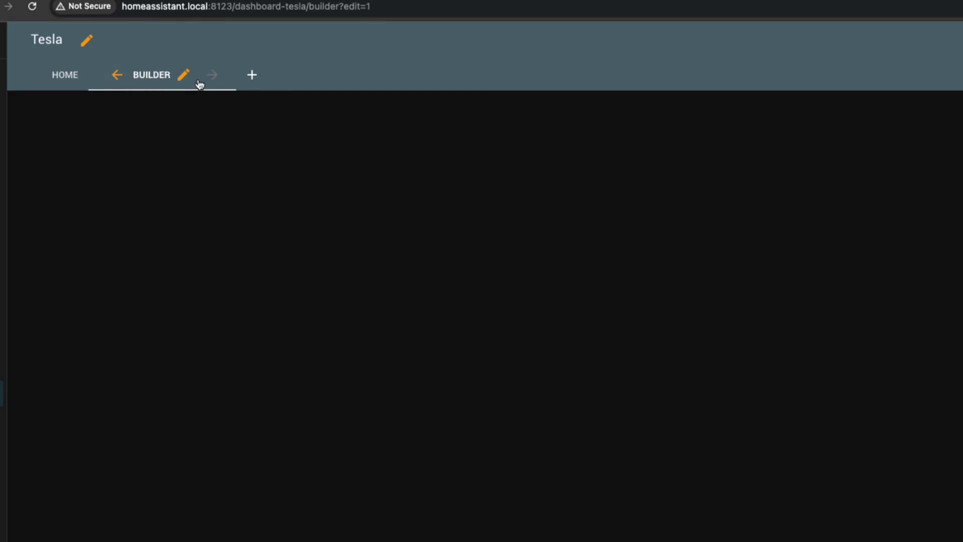
{"action": "left_click", "coordinate": [60, 80]}
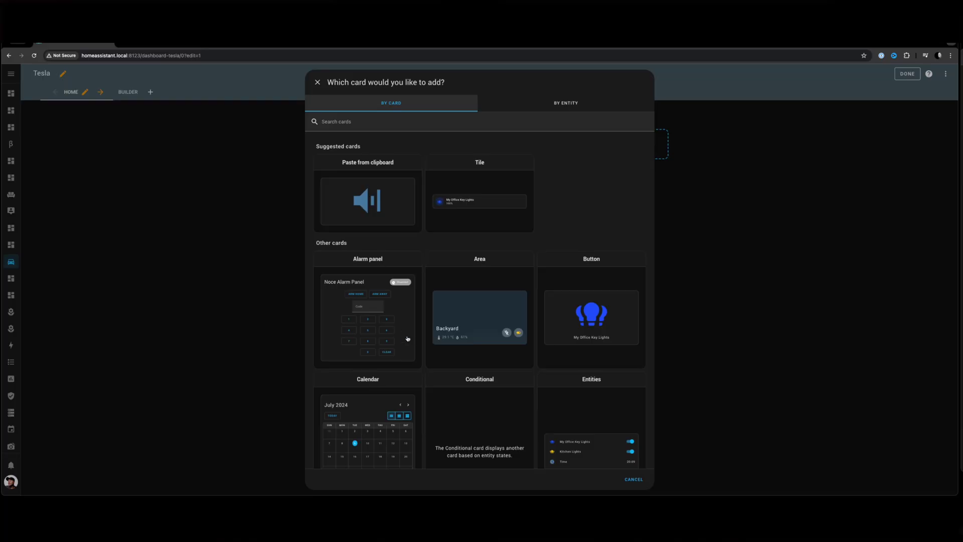
{"action": "scroll", "coordinate": [407, 339], "scroll_direction": "down", "scroll_amount": 20}
{"action": "left_click", "coordinate": [516, 454]}
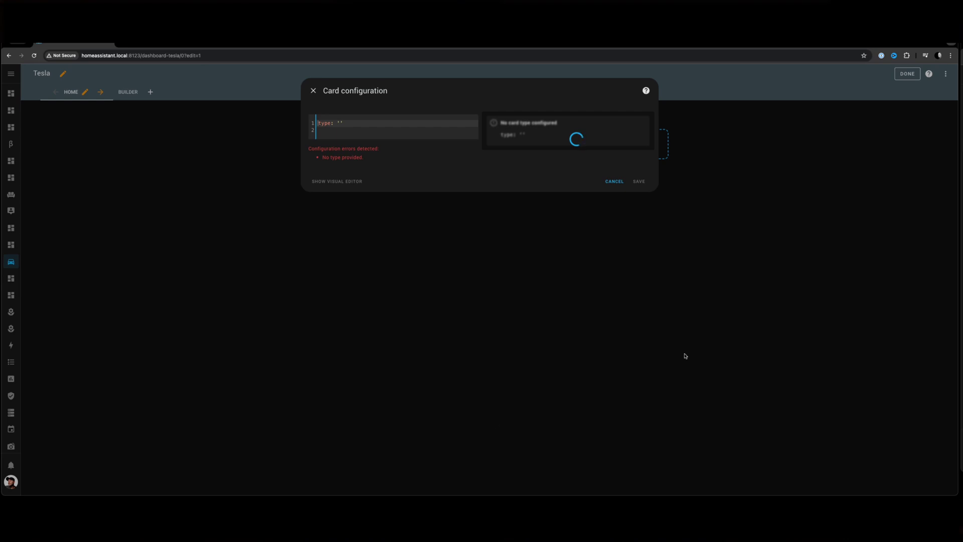
{"action": "left_click", "coordinate": [339, 122]}
{"action": "key", "text": "ctrl+v"}
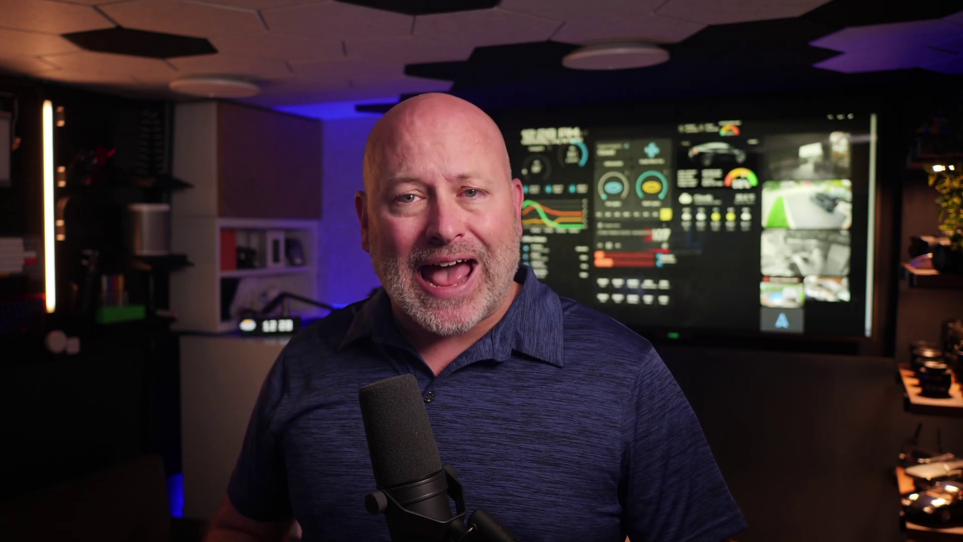
Search Google Images for "tesla black model y" and save the side-view picture of the car on a black background.
{"action": "left_click", "coordinate": [422, 172]}
{"action": "type", "text": "tesla black model y"}
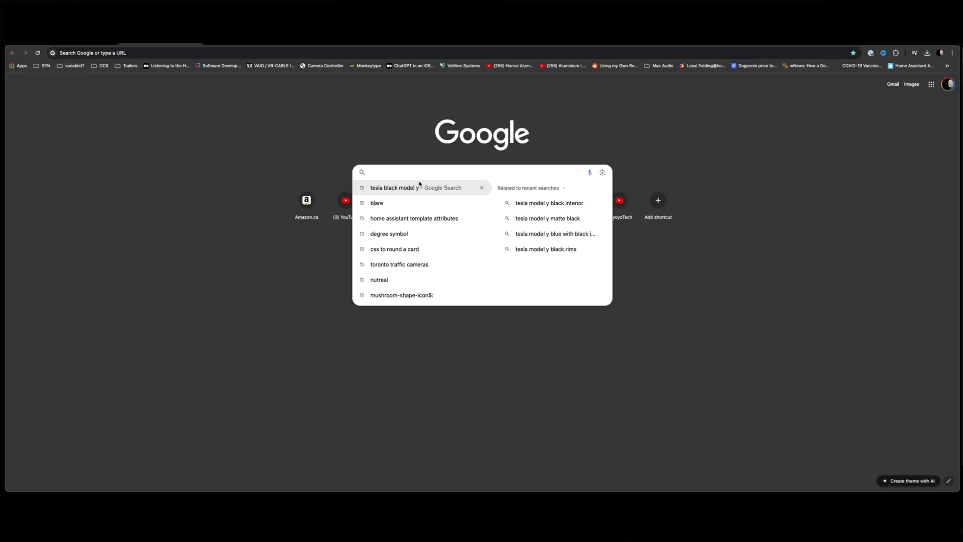
{"action": "key", "text": "Return"}
{"action": "left_click", "coordinate": [110, 100]}
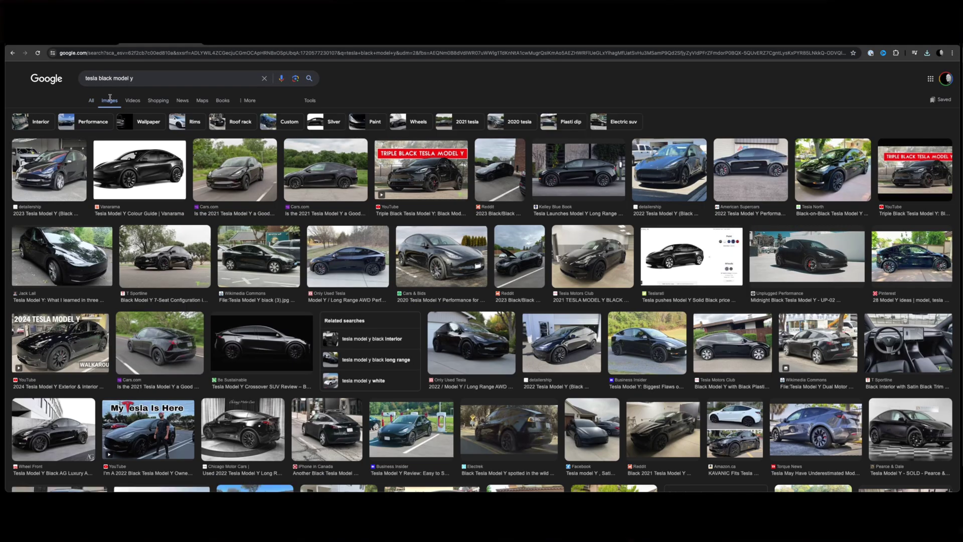
{"action": "left_click", "coordinate": [239, 355]}
{"action": "right_click", "coordinate": [780, 213]}
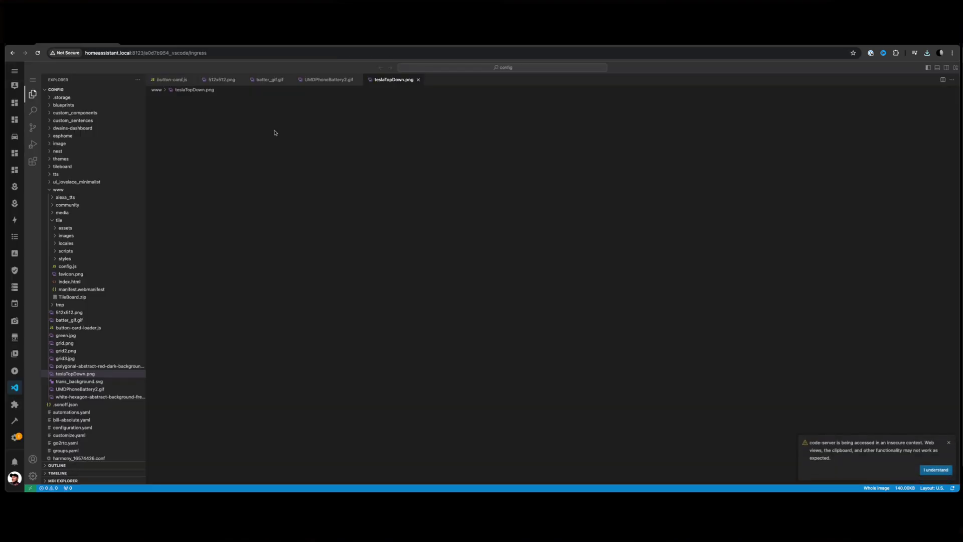
Upload the downloaded Tesla picture into the www folder of the Home Assistant config in Studio Code Server.
{"action": "key", "text": "Left"}
{"action": "key", "text": "Left"}
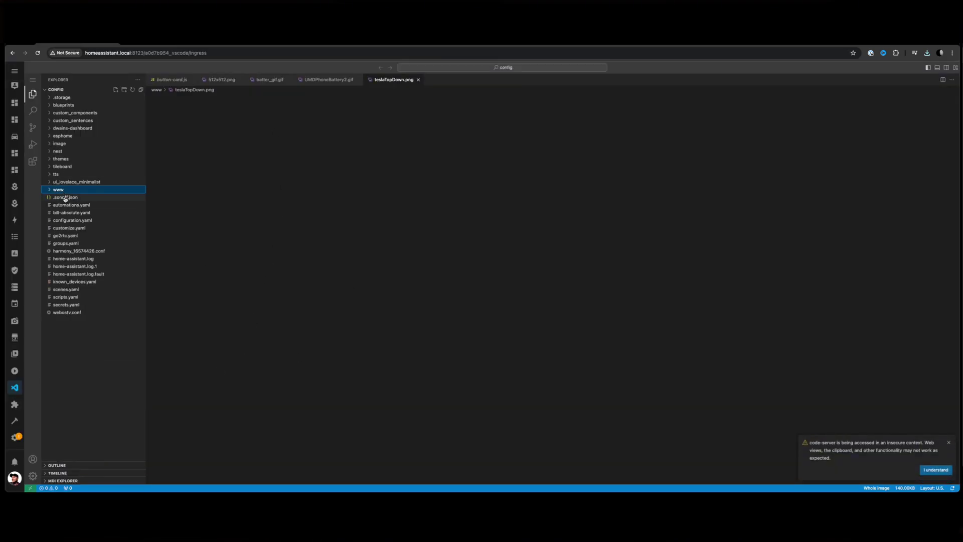
{"action": "key", "text": "Right"}
{"action": "left_click_drag", "start_coordinate": [441, 256], "coordinate": [71, 194]}
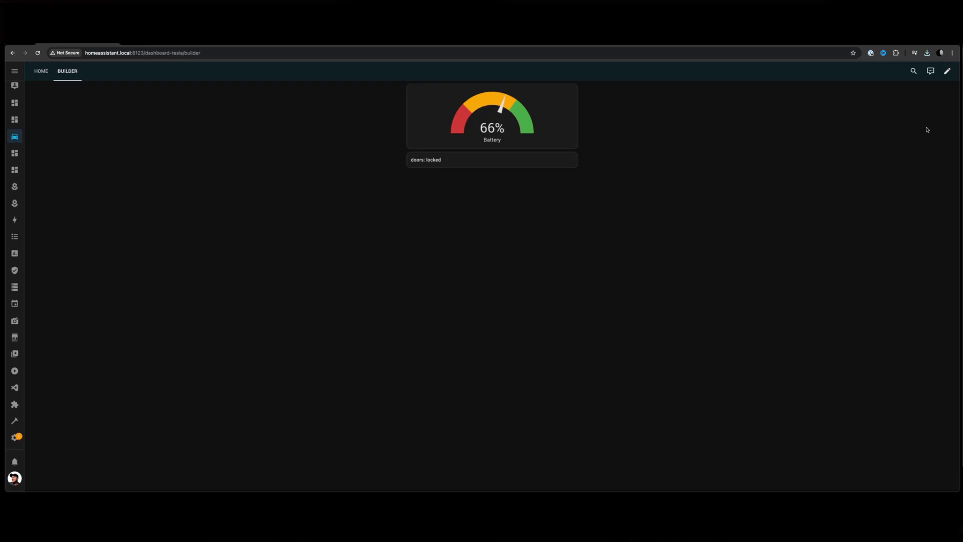
Add a Picture card to the Tesla dashboard's Builder view with the image path local/black-tesla-model-y.jpg.
{"action": "left_click", "coordinate": [947, 73]}
{"action": "left_click", "coordinate": [940, 480]}
{"action": "type", "text": "picture"}
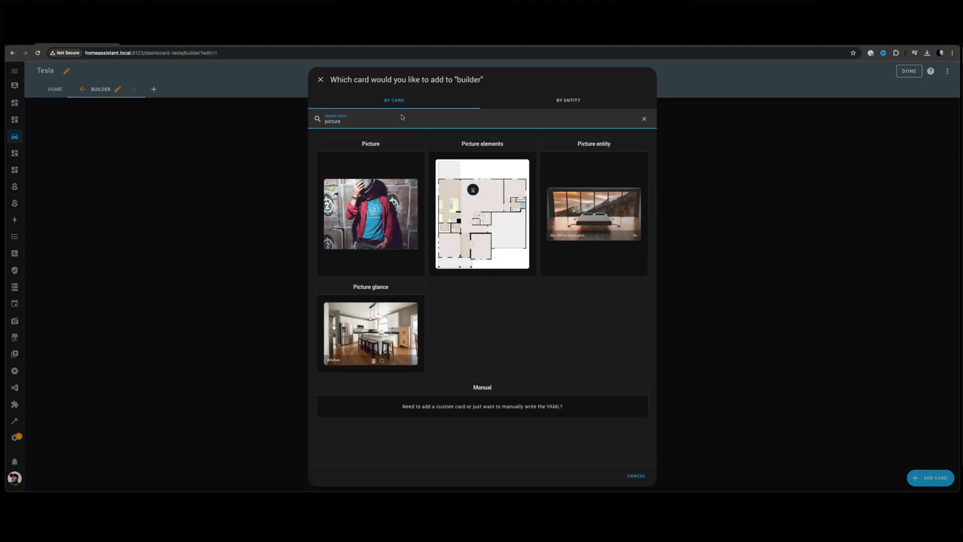
{"action": "left_click", "coordinate": [385, 146]}
{"action": "left_click_drag", "start_coordinate": [459, 186], "coordinate": [284, 185]}
{"action": "type", "text": "black-tesla-model-y.jpg"}
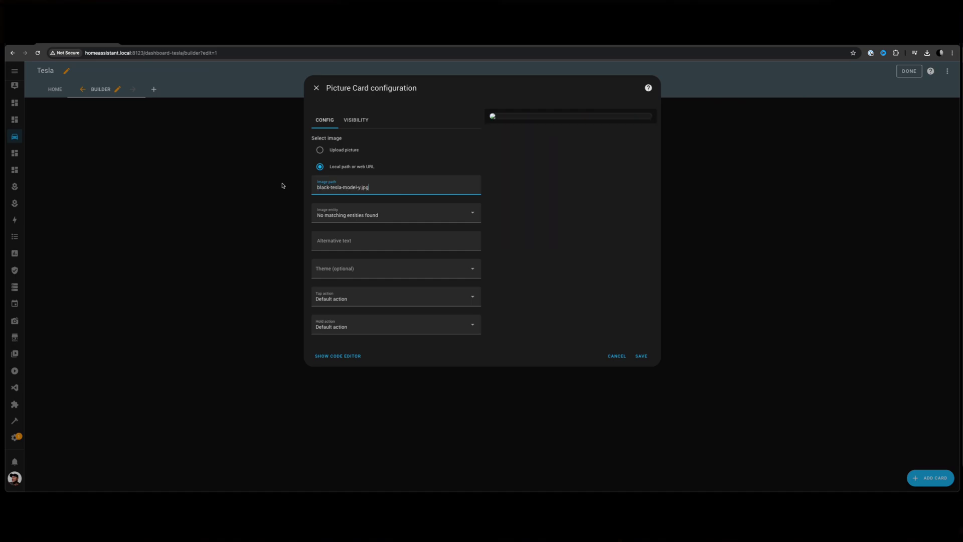
{"action": "type", "text": "/"}
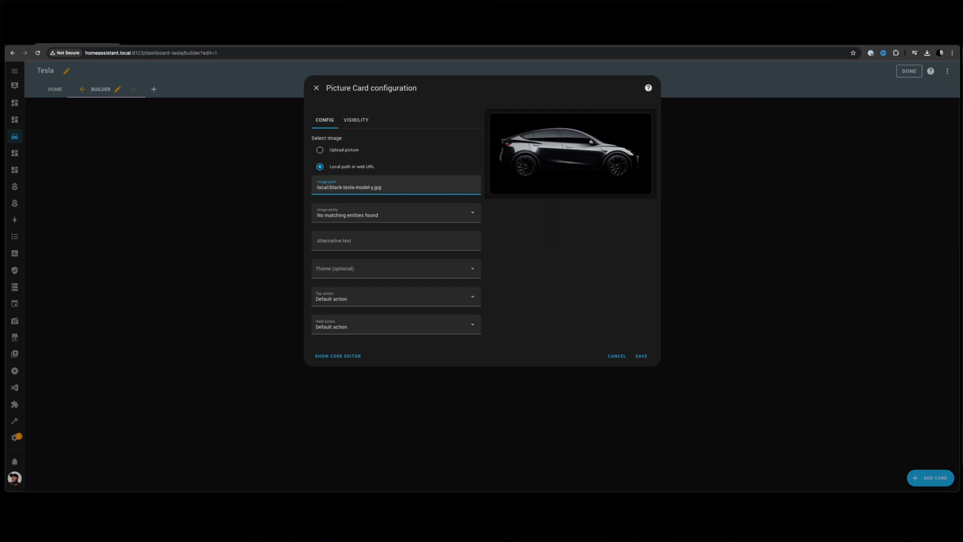
Set the picture card's tap action to Call service with the Input number: Set service.
{"action": "left_click", "coordinate": [344, 299]}
{"action": "left_click", "coordinate": [334, 409]}
{"action": "left_click", "coordinate": [369, 318]}
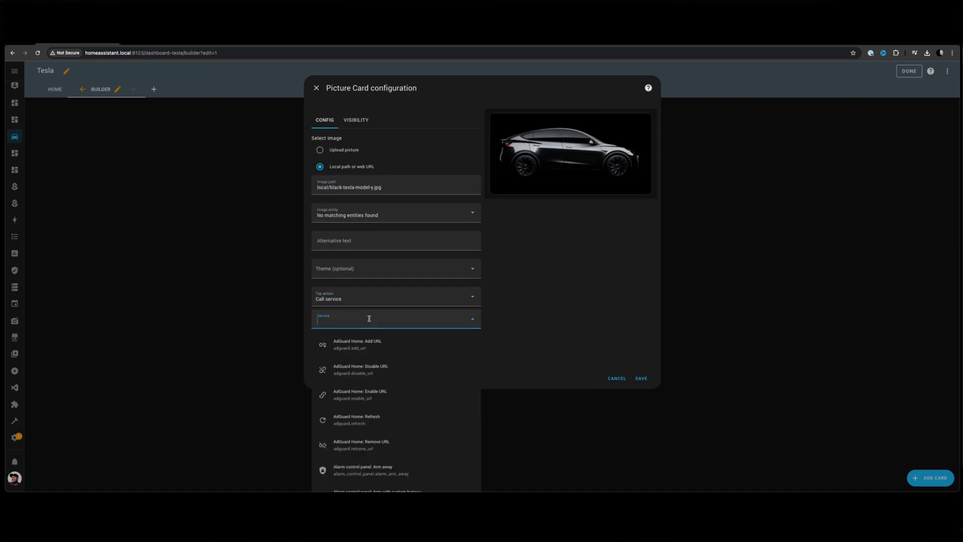
{"action": "type", "text": "input"}
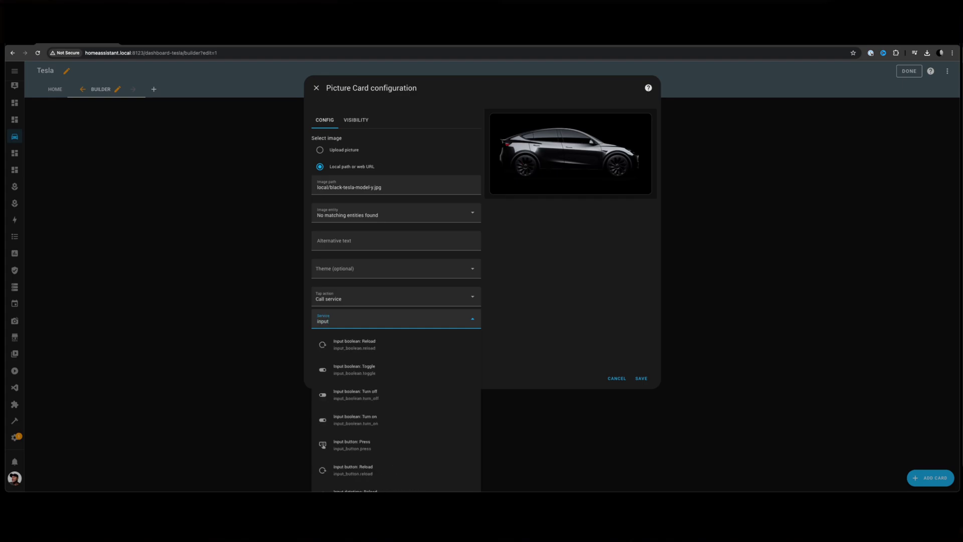
{"action": "type", "text": "_boo"}
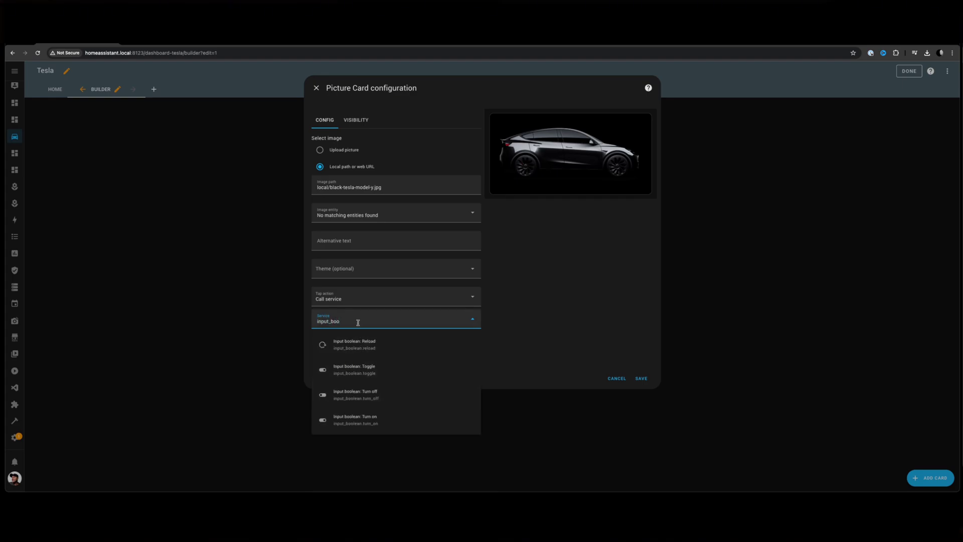
{"action": "type", "text": "num"}
{"action": "left_click", "coordinate": [394, 416]}
Target the tap action's service at the tesla_card_height entity with a value of 900.
{"action": "scroll", "coordinate": [402, 391], "scroll_direction": "down", "scroll_amount": 1}
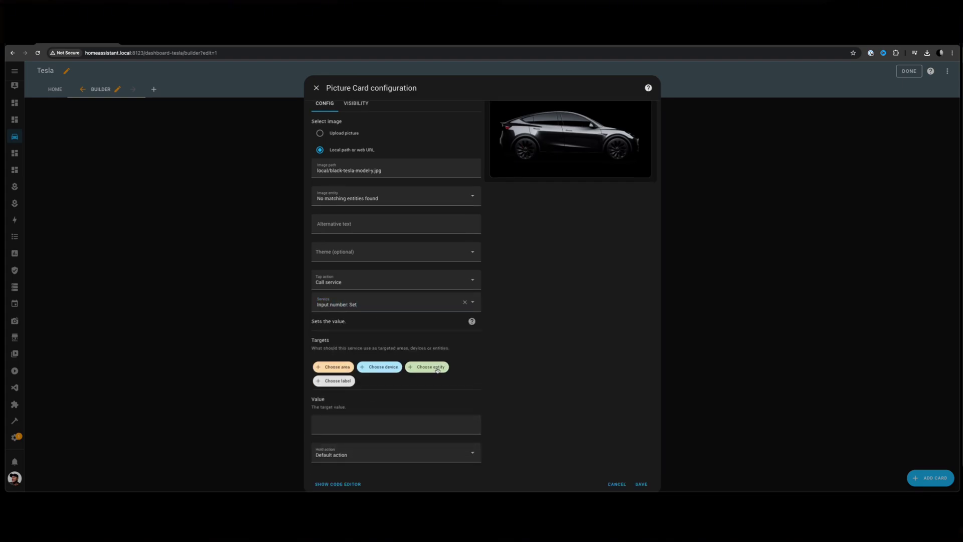
{"action": "left_click", "coordinate": [436, 368]}
{"action": "left_click", "coordinate": [353, 437]}
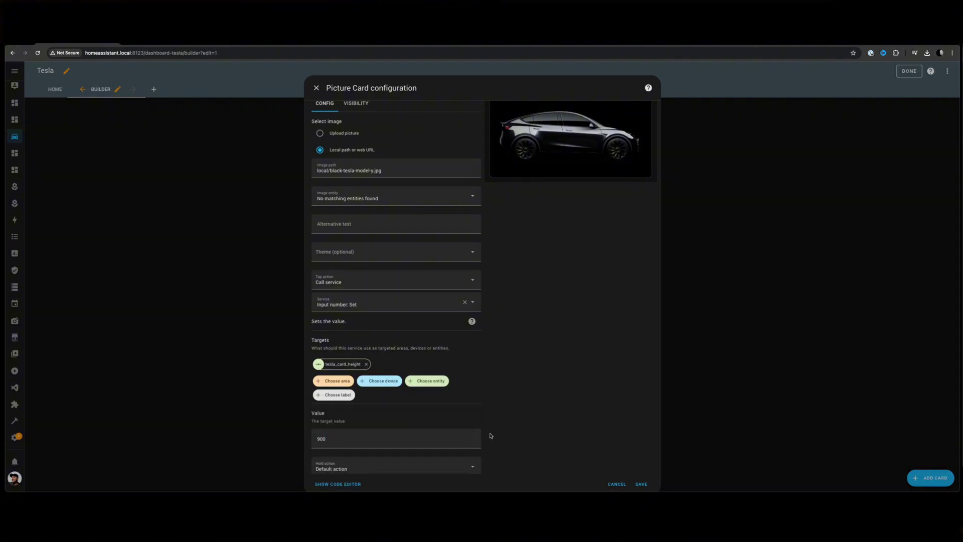
{"action": "scroll", "coordinate": [490, 435], "scroll_direction": "down", "scroll_amount": 1}
Show the picture card's YAML code, select the entire configuration and save the card.
{"action": "left_click", "coordinate": [337, 483]}
{"action": "left_click", "coordinate": [370, 174]}
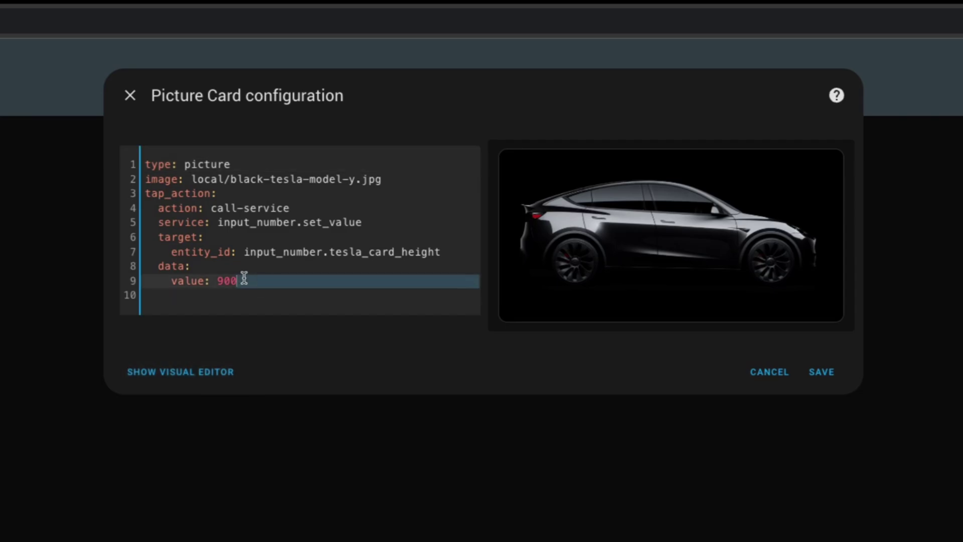
{"action": "left_click_drag", "start_coordinate": [244, 279], "coordinate": [71, 112]}
{"action": "left_click", "coordinate": [822, 372]}
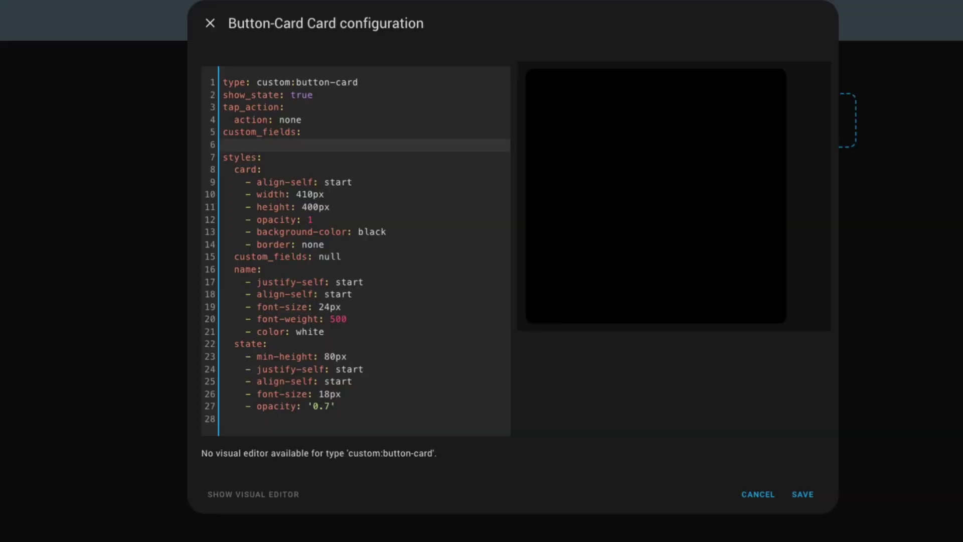
Insert a tesla_image1 picture card using local/512x512.png, with its card_mod style and tap action, under the button card's custom_fields.
{"action": "key", "text": "Return"}
{"action": "key", "text": "Return"}
{"action": "key", "text": "Up"}
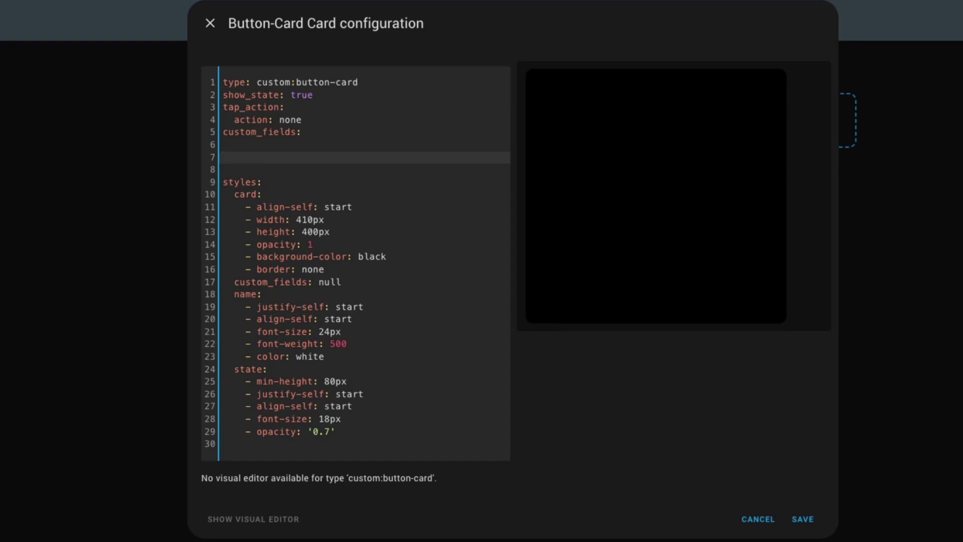
{"action": "type", "text": "tesla_image1:     card:       type: picture       image: local/512x512.png       card_mod:         style: |           ha-card {             background-color: transparent;             border: none;           }       tap_action:         action: call-service         service: input_number.set_value         target:           entity_id: input_number.tesla_card_width         data:           value: 500"}
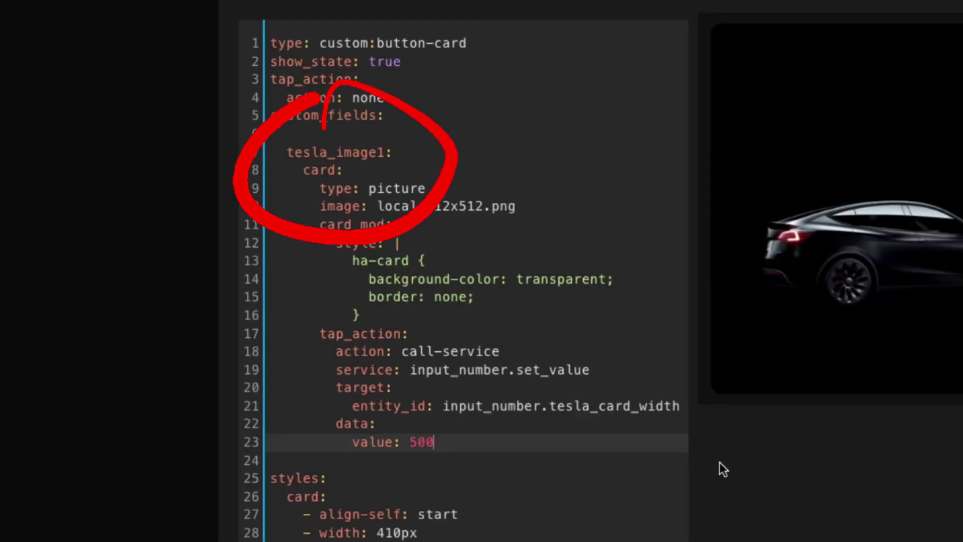
{"action": "left_click", "coordinate": [291, 131]}
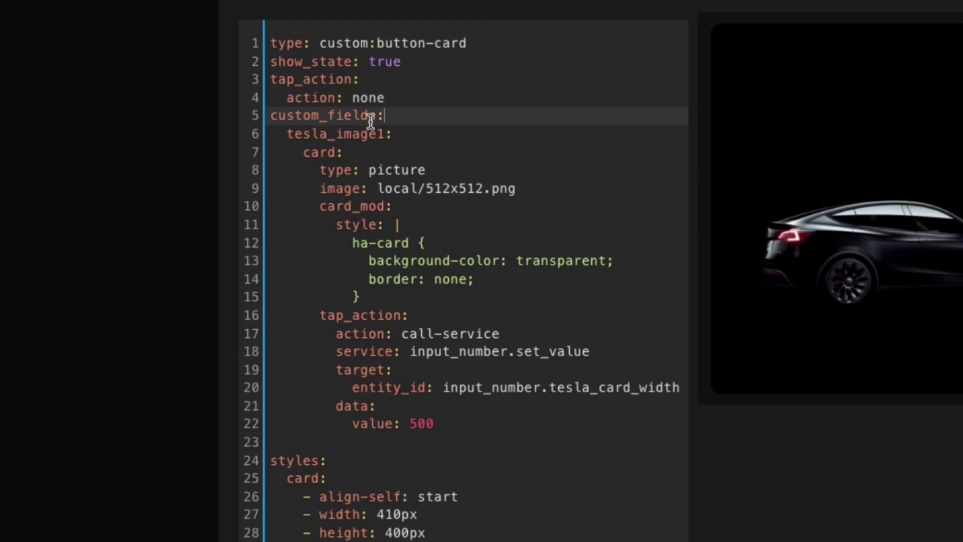
{"action": "left_click_drag", "start_coordinate": [526, 189], "coordinate": [369, 192]}
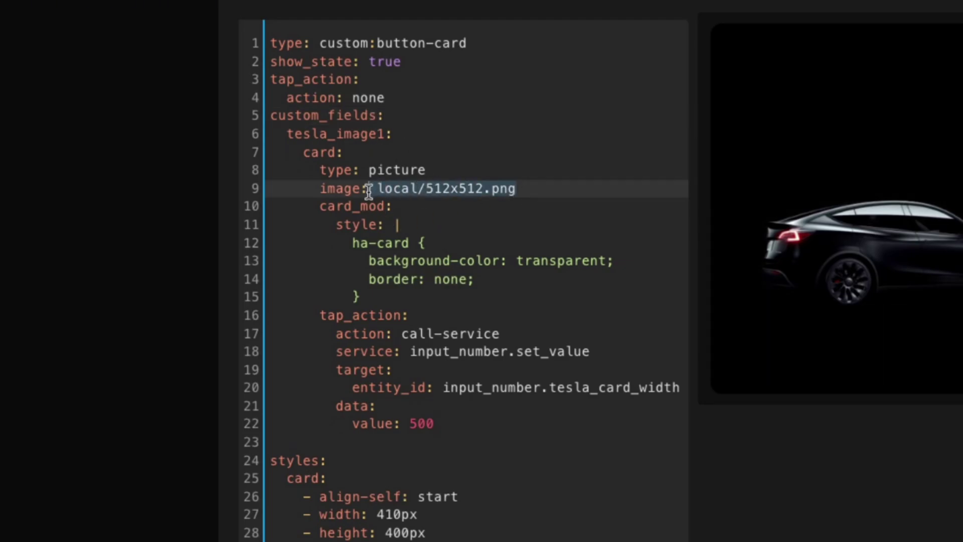
{"action": "left_click", "coordinate": [403, 189]}
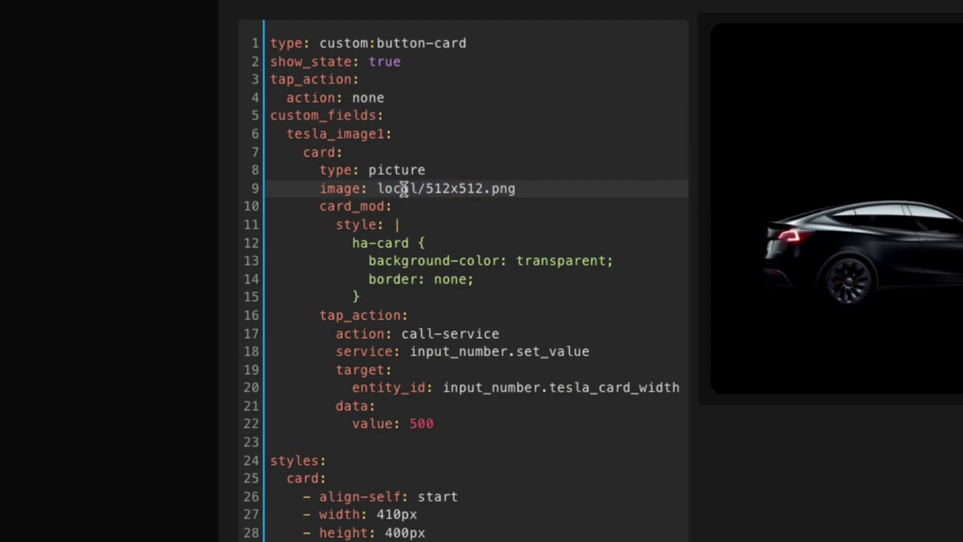
{"action": "double_click", "coordinate": [566, 261]}
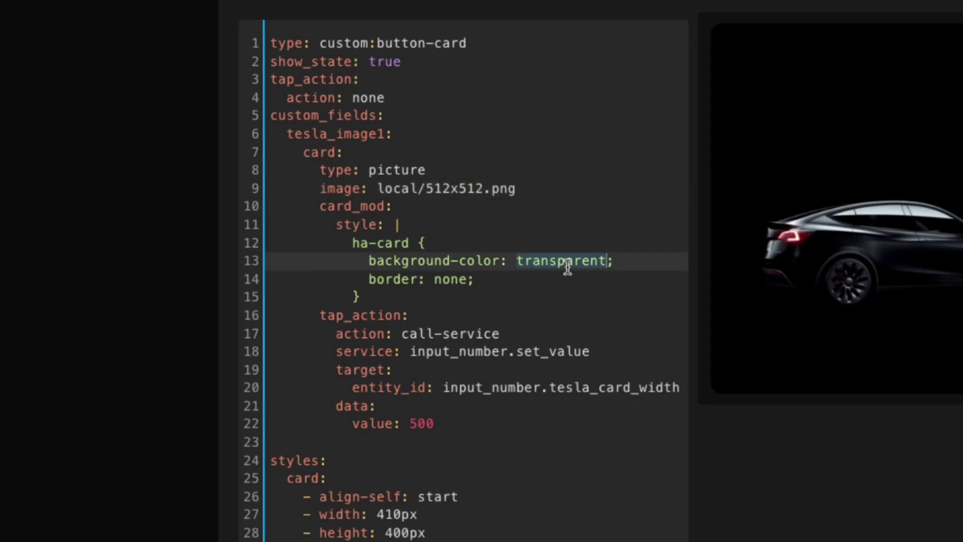
{"action": "left_click", "coordinate": [457, 281]}
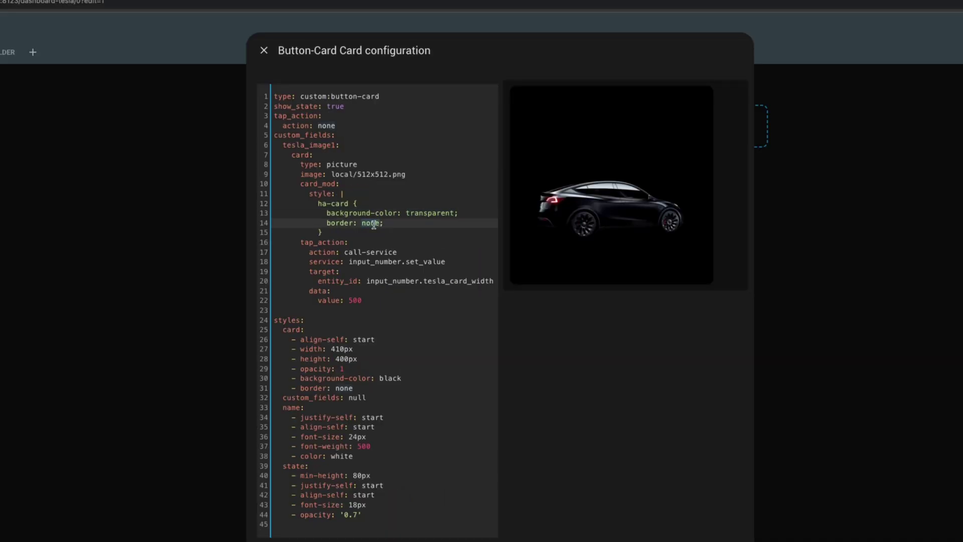
Remove the null value from custom_fields under styles and insert empty lines below it.
{"action": "double_click", "coordinate": [361, 398]}
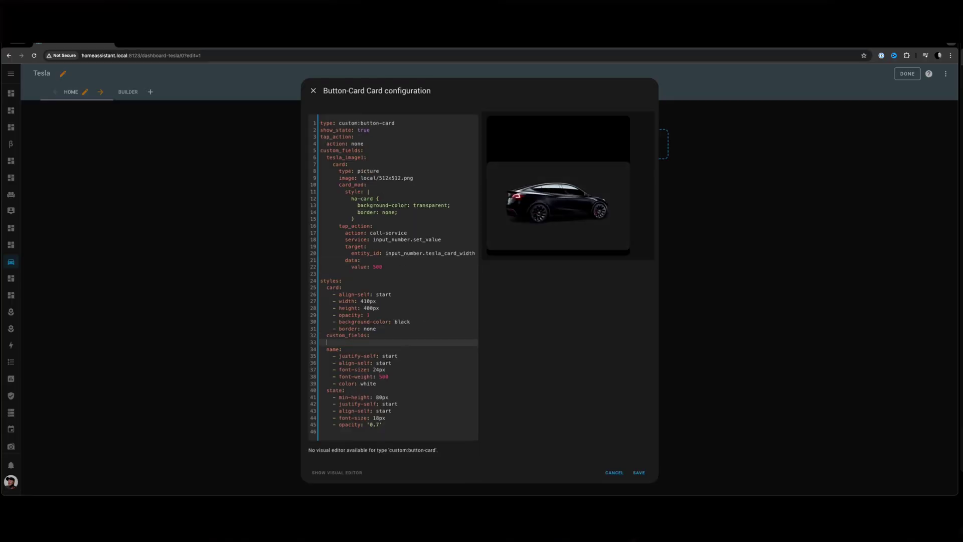
{"action": "key", "text": "BackSpace"}
{"action": "key", "text": "Return"}
{"action": "key", "text": "Return"}
{"action": "key", "text": "Return"}
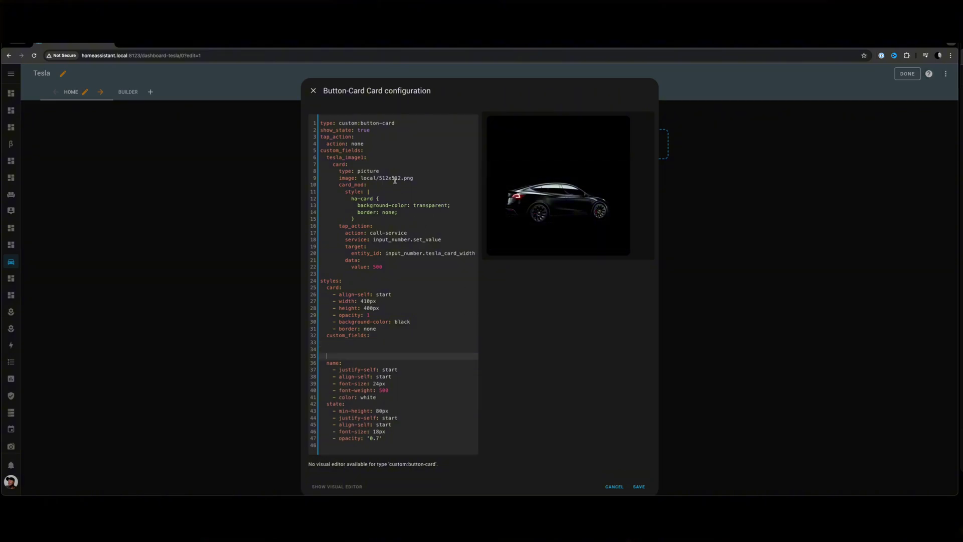
Add a tesla_image1 entry to the styles custom_fields with position absolute, top -35px, left 10px and width 395px.
{"action": "left_click_drag", "start_coordinate": [369, 157], "coordinate": [306, 159]}
{"action": "key", "text": "ctrl+c"}
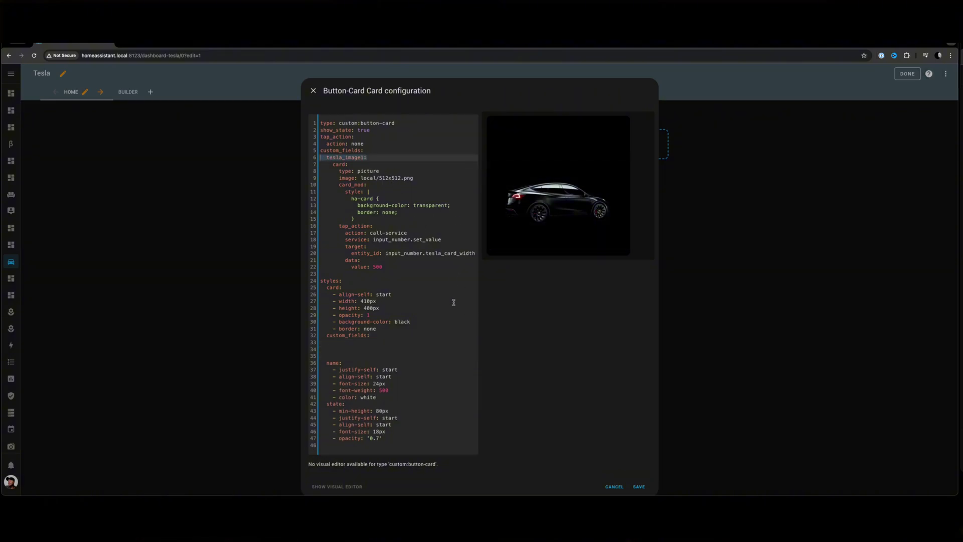
{"action": "left_click", "coordinate": [322, 344]}
{"action": "key", "text": "ctrl+v"}
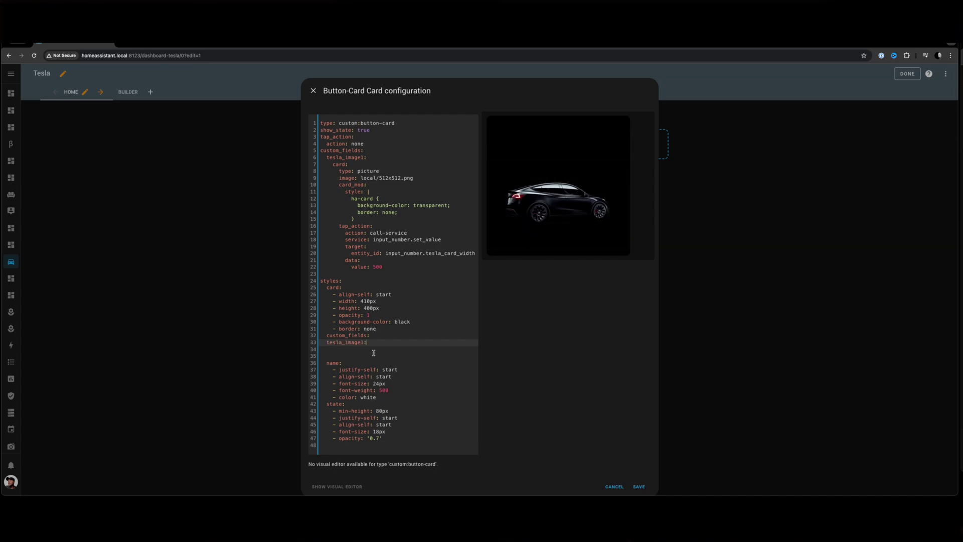
{"action": "left_click", "coordinate": [327, 344]}
{"action": "key", "text": "Tab"}
{"action": "left_click", "coordinate": [382, 343]}
{"action": "type", "text": "- position: absolute - top: -35px - left: 10px - width: 395px"}
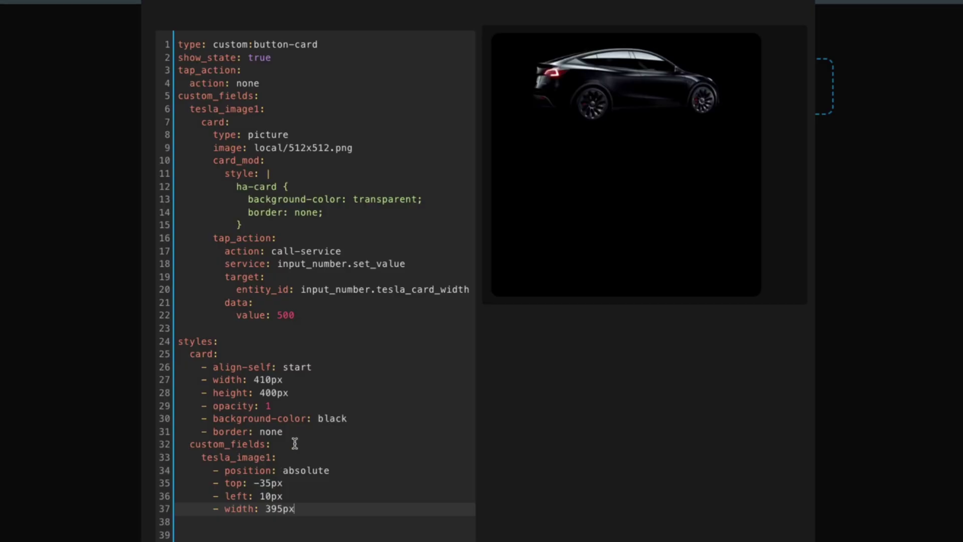
Try a left offset of 15px for tesla_image1 and undo the change.
{"action": "left_click", "coordinate": [285, 482]}
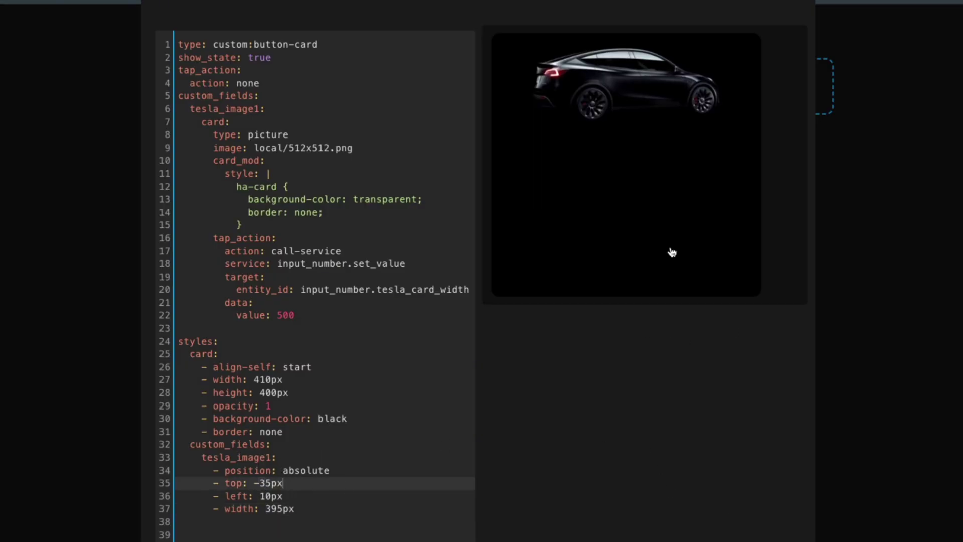
{"action": "left_click", "coordinate": [271, 495]}
{"action": "key", "text": "BackSpace"}
{"action": "type", "text": "5"}
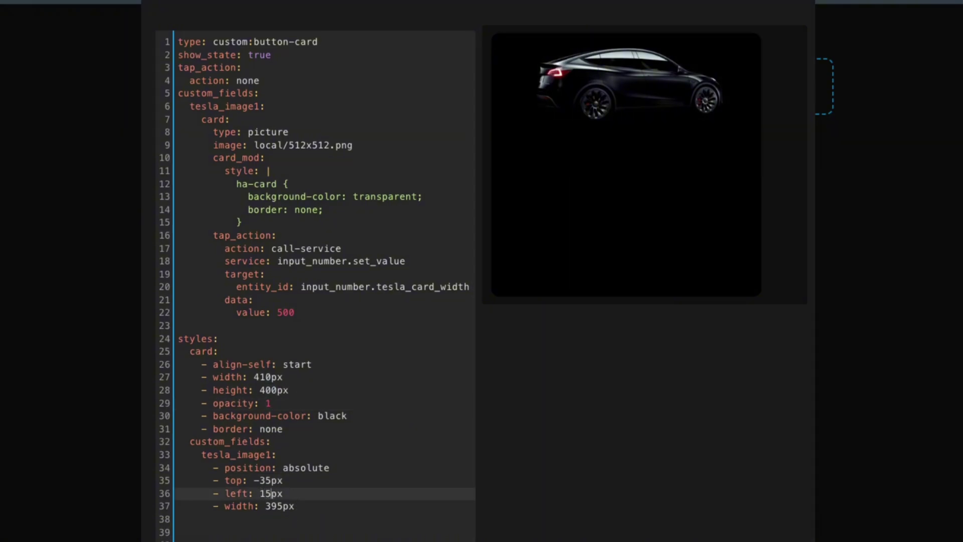
{"action": "key", "text": "ctrl+z"}
Try a green background color on the tesla_image1 card and undo the change.
{"action": "double_click", "coordinate": [386, 197]}
{"action": "type", "text": "green"}
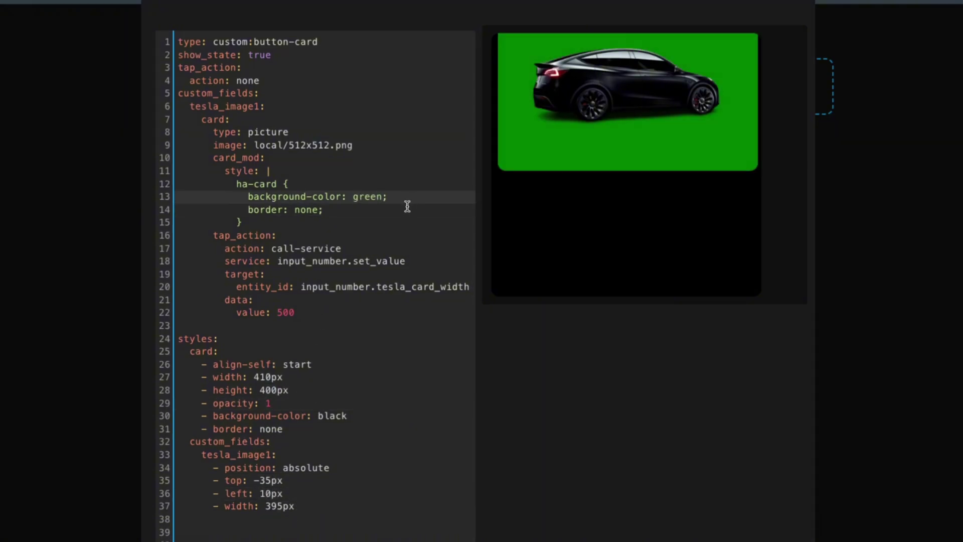
{"action": "key", "text": "ctrl+z"}
{"action": "left_click", "coordinate": [374, 322]}
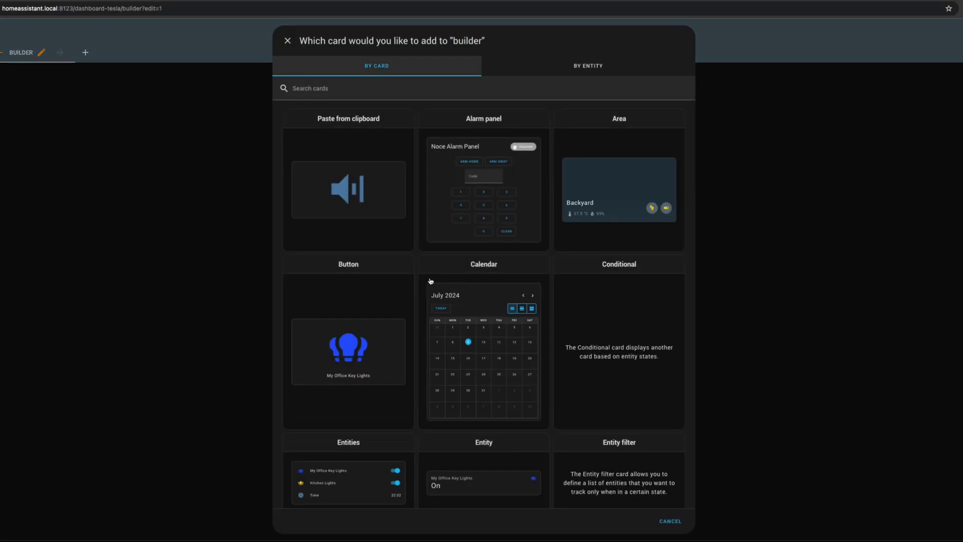
Search the card list for "mushroom" and add a Mushroom Template Card to the Builder view.
{"action": "left_click", "coordinate": [413, 92]}
{"action": "type", "text": "mushroom"}
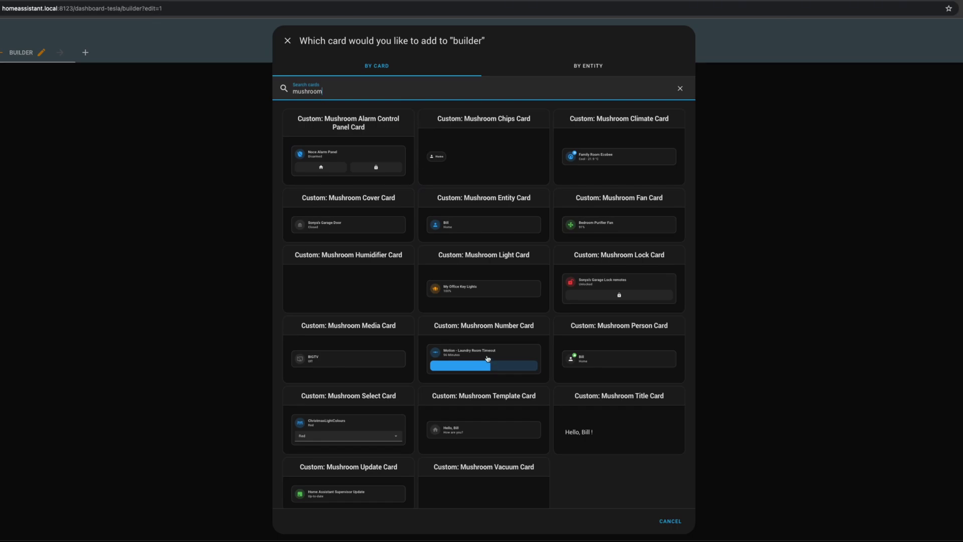
{"action": "left_click", "coordinate": [479, 429]}
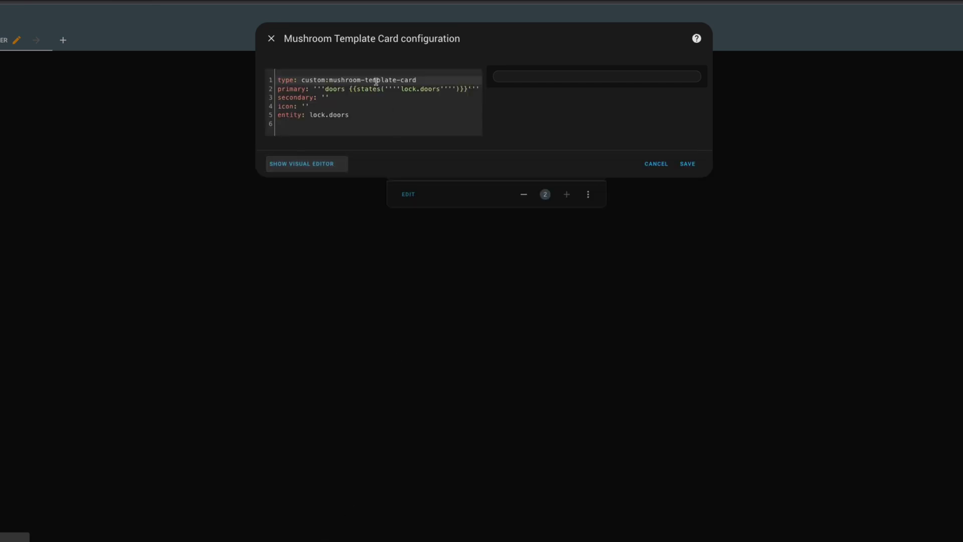
Remove the surplus quotes from the template card's primary line so it reads 'doors {{states(''lock.doors'')}}'.
{"action": "left_click", "coordinate": [361, 106]}
{"action": "left_click", "coordinate": [318, 84]}
{"action": "left_click", "coordinate": [323, 88]}
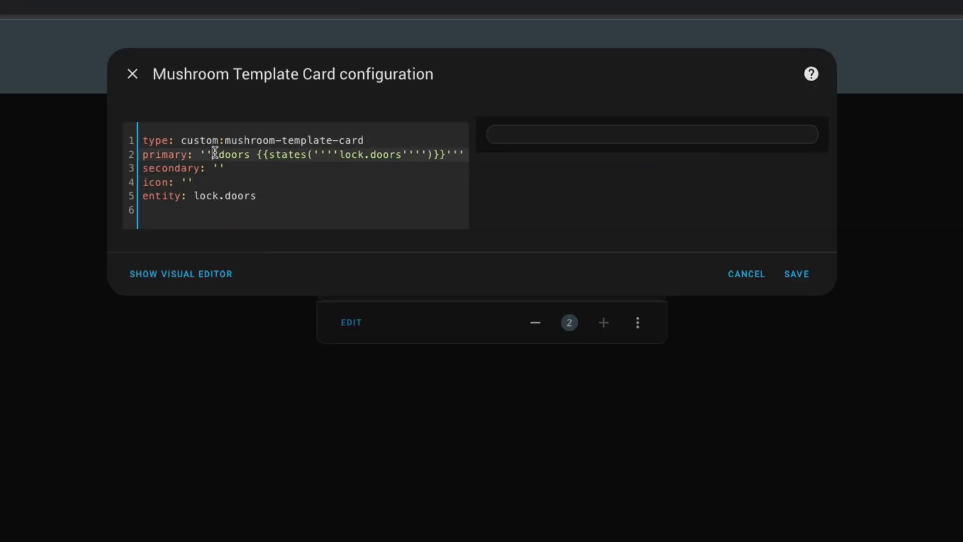
{"action": "left_click", "coordinate": [218, 152]}
{"action": "key", "text": "BackSpace"}
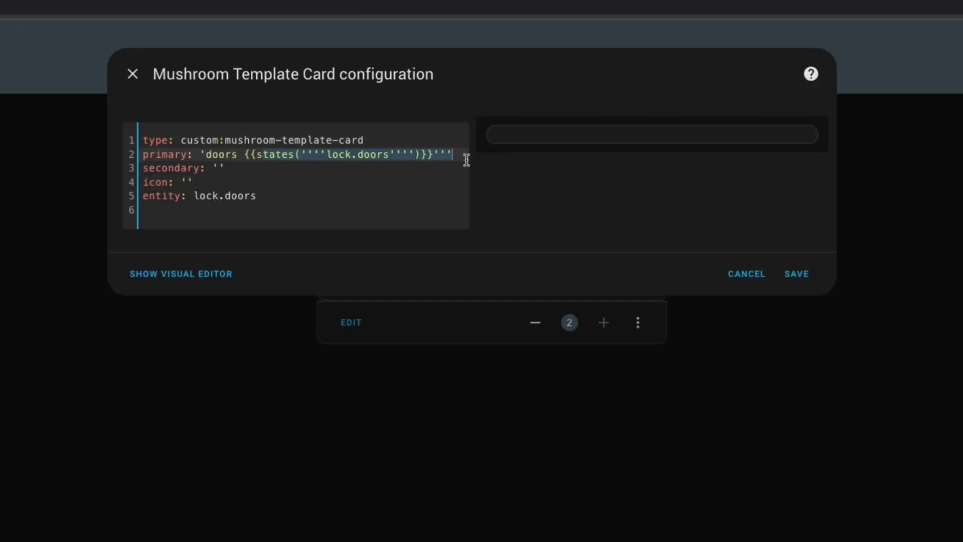
{"action": "key", "text": "BackSpace"}
{"action": "key", "text": "BackSpace"}
{"action": "left_click", "coordinate": [400, 155]}
{"action": "key", "text": "BackSpace"}
{"action": "key", "text": "BackSpace"}
{"action": "key", "text": "BackSpace"}
{"action": "key", "text": "BackSpace"}
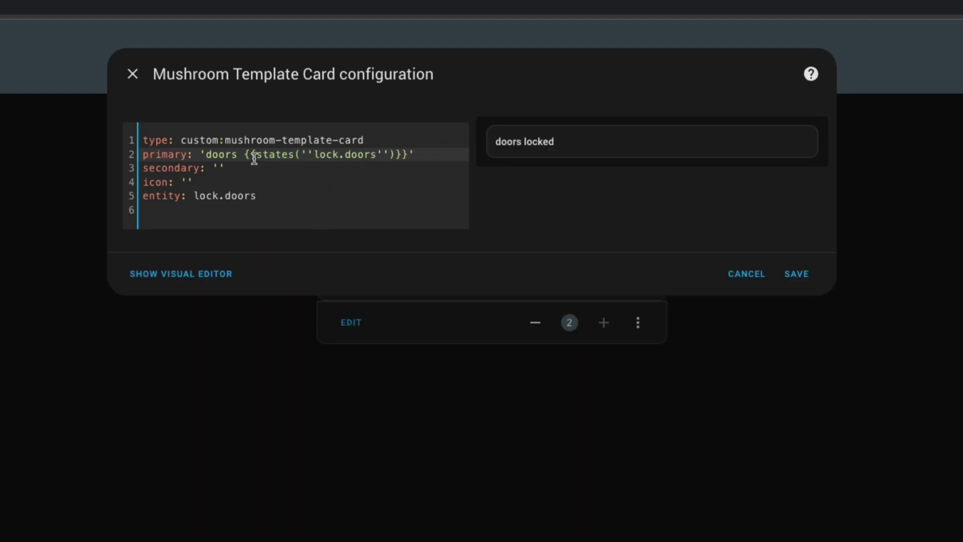
Add a colon after "doors" in the primary text and select the template card's entire YAML.
{"action": "left_click", "coordinate": [238, 152]}
{"action": "type", "text": ":"}
{"action": "left_click_drag", "start_coordinate": [344, 196], "coordinate": [115, 122]}
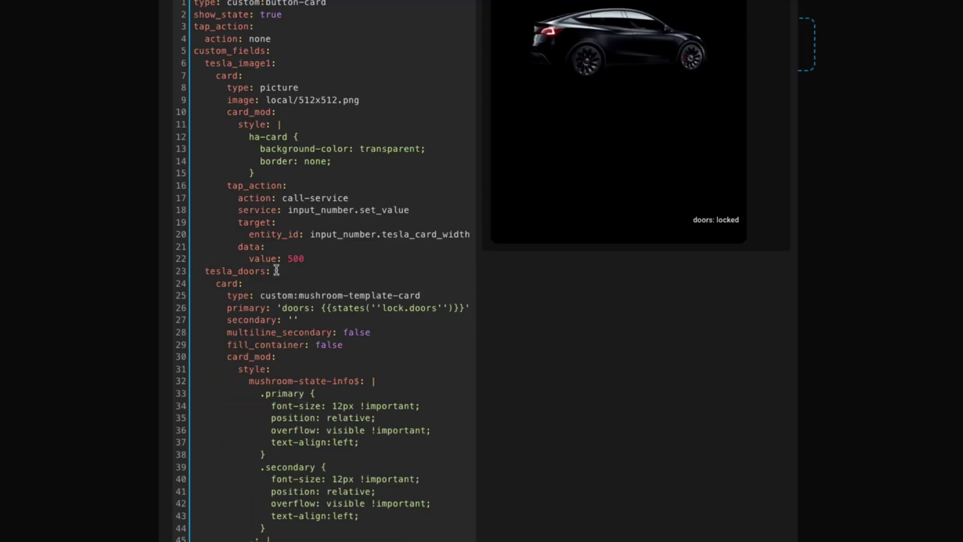
Add a tesla_doors entry to the button card's styles custom_fields with the position lines copied from tesla_image1.
{"action": "scroll", "coordinate": [314, 278], "scroll_direction": "down", "scroll_amount": 3}
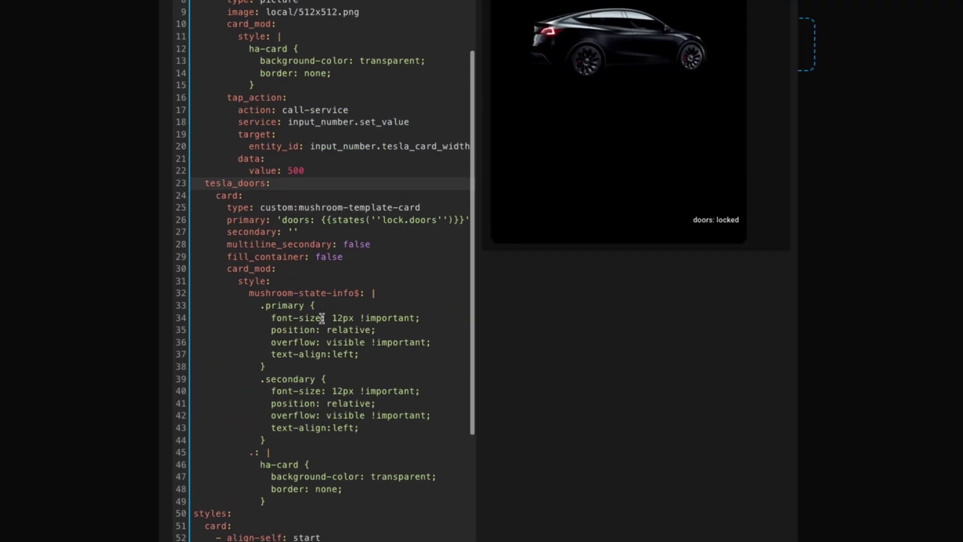
{"action": "scroll", "coordinate": [318, 365], "scroll_direction": "down", "scroll_amount": 6}
{"action": "left_click", "coordinate": [404, 409]}
{"action": "type", "text": "tesla_doors:"}
{"action": "left_click_drag", "start_coordinate": [304, 396], "coordinate": [159, 360]}
{"action": "key", "text": "super+c"}
{"action": "left_click", "coordinate": [331, 421]}
{"action": "key", "text": "super+v"}
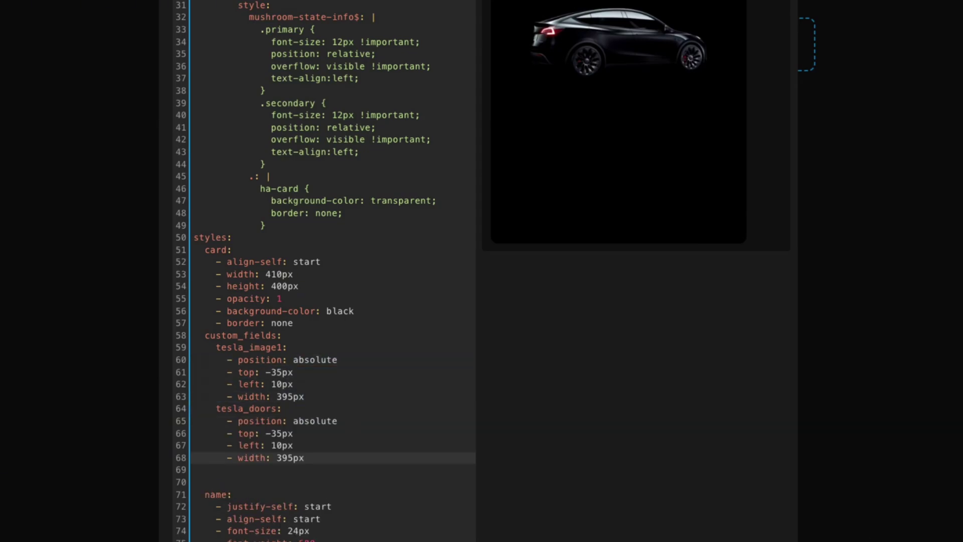
Set the tesla_doors style to top 145px and width 100px.
{"action": "left_click_drag", "start_coordinate": [265, 434], "coordinate": [283, 433]}
{"action": "type", "text": "140"}
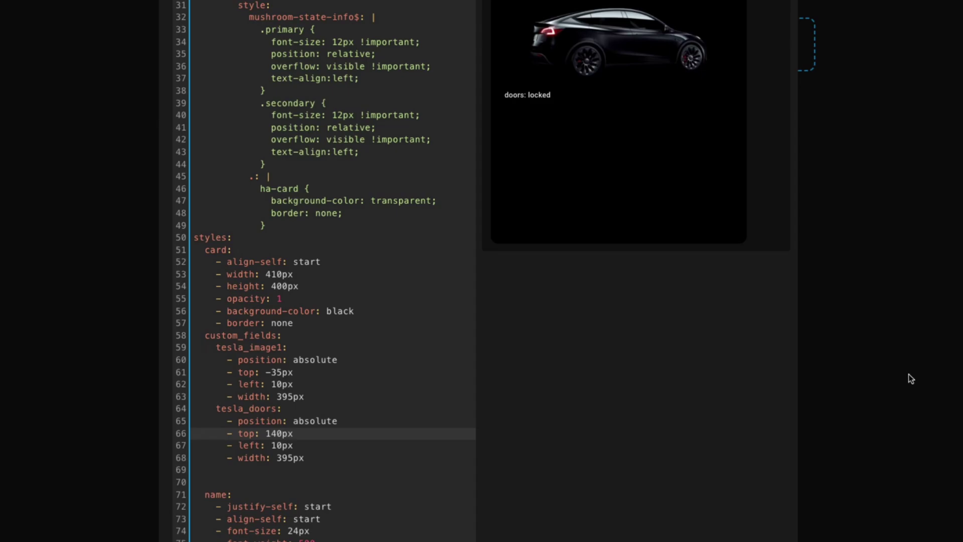
{"action": "left_click", "coordinate": [291, 458]}
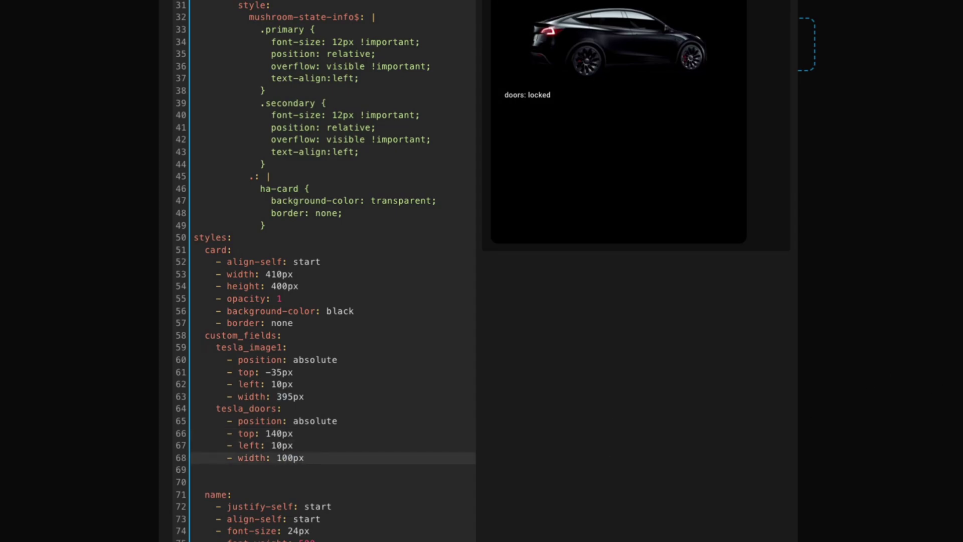
{"action": "left_click", "coordinate": [355, 433]}
Paste a copy of the tesla_doors block below it as tesla_trunk and set its entity to cover.trunk.
{"action": "scroll", "coordinate": [355, 351], "scroll_direction": "up", "scroll_amount": 5}
{"action": "left_click", "coordinate": [351, 439]}
{"action": "key", "text": "Return"}
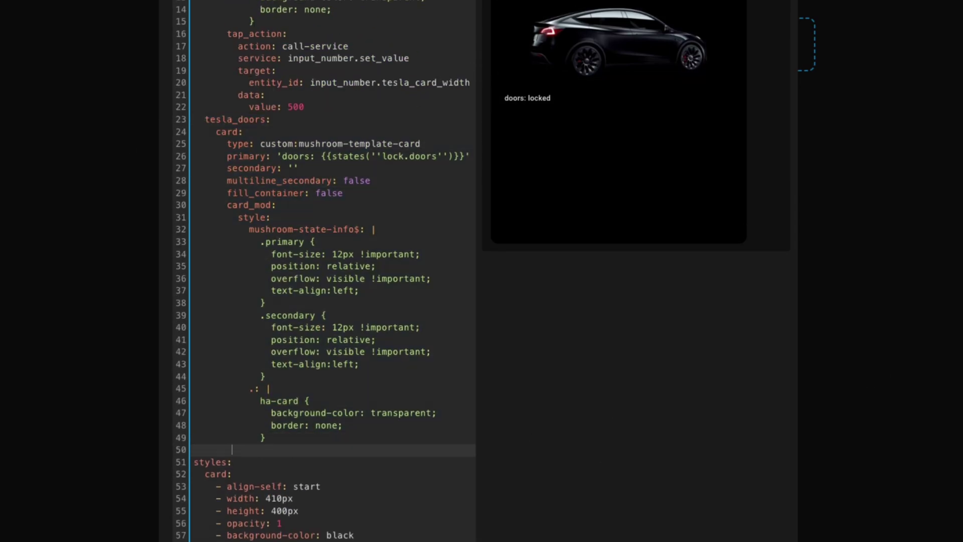
{"action": "key", "text": "super+v"}
{"action": "type", "text": "trunk"}
{"action": "double_click", "coordinate": [429, 312]}
{"action": "type", "text": "cover.trunk"}
Add a tesla_trunk style entry with the position lines copied from tesla_doors and set its top to 161px.
{"action": "scroll", "coordinate": [303, 351], "scroll_direction": "down", "scroll_amount": 8}
{"action": "left_click", "coordinate": [310, 409]}
{"action": "key", "text": "Return"}
{"action": "type", "text": "tesla_trunk:"}
{"action": "key", "text": "super+v"}
{"action": "left_click", "coordinate": [279, 445]}
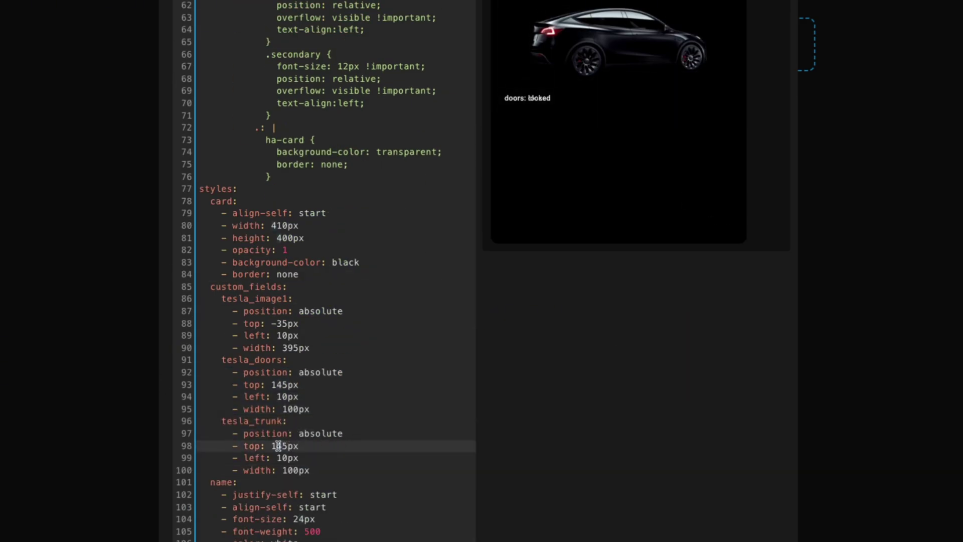
Change the tesla_trunk primary label to "truck" and add a tesla_frunk copy of the block using cover.frunk.
{"action": "scroll", "coordinate": [326, 475], "scroll_direction": "up", "scroll_amount": 15}
{"action": "scroll", "coordinate": [341, 301], "scroll_direction": "down", "scroll_amount": 2}
{"action": "double_click", "coordinate": [301, 216]}
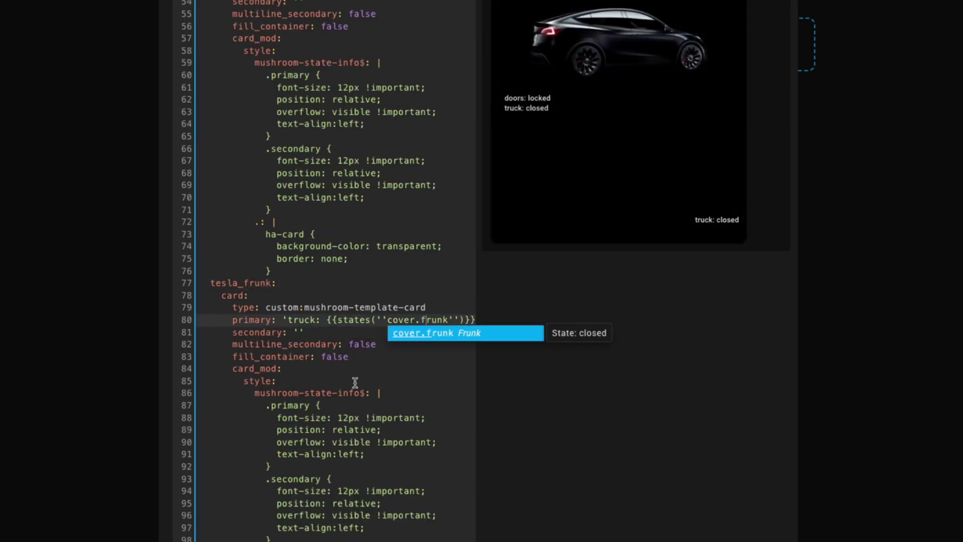
Add a tesla_frunk style entry with the trunk's position lines and set its top to 177px.
{"action": "left_click_drag", "start_coordinate": [326, 432], "coordinate": [164, 408]}
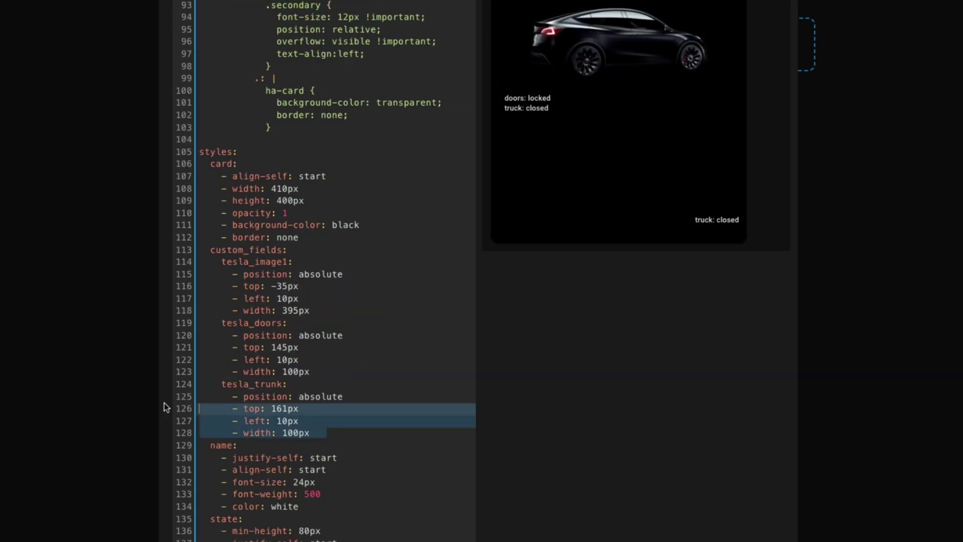
{"action": "key", "text": "super+v"}
{"action": "scroll", "coordinate": [331, 271], "scroll_direction": "up", "scroll_amount": 12}
{"action": "scroll", "coordinate": [331, 271], "scroll_direction": "down", "scroll_amount": 10}
{"action": "double_click", "coordinate": [285, 408]}
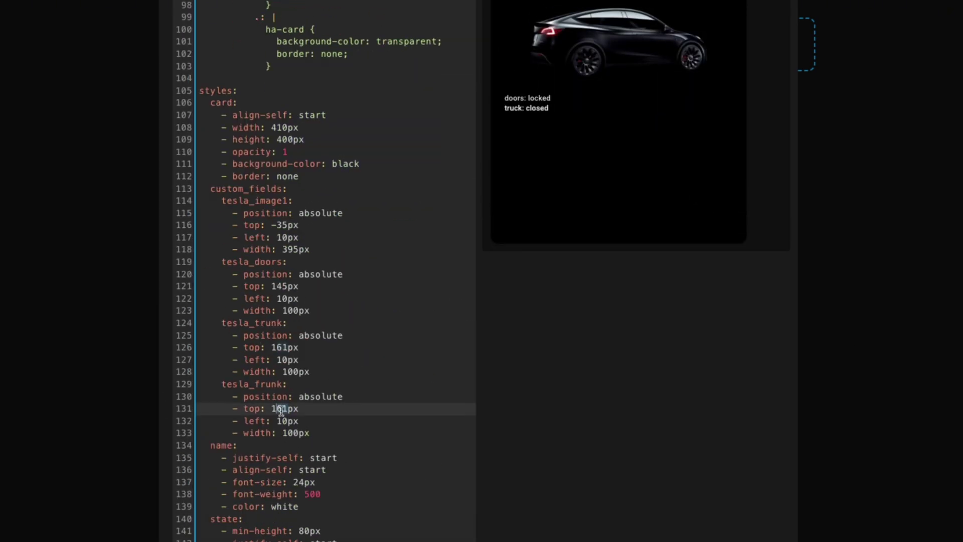
{"action": "type", "text": "181"}
Change the label in the tesla_frunk block's primary text to "frunk".
{"action": "scroll", "coordinate": [303, 217], "scroll_direction": "up", "scroll_amount": 10}
{"action": "double_click", "coordinate": [300, 198]}
{"action": "type", "text": "frunck"}
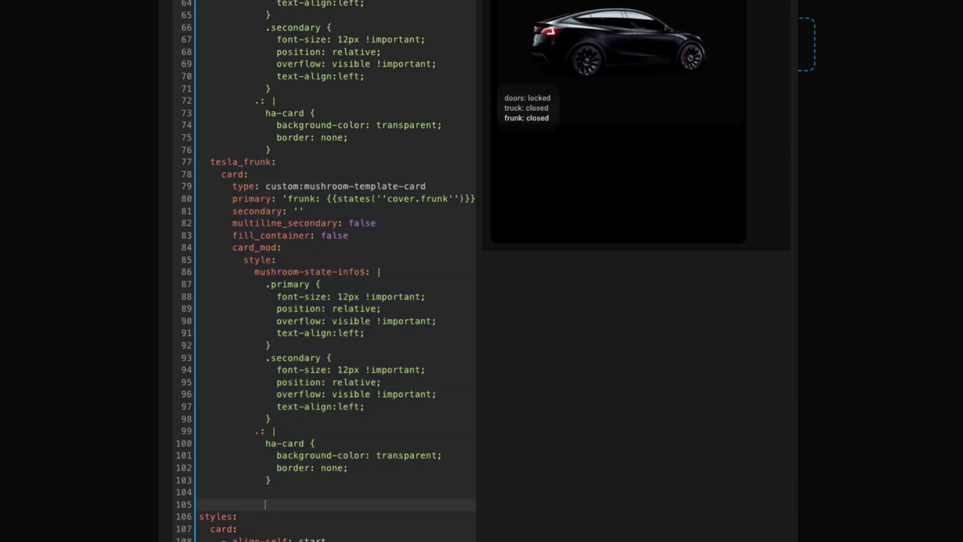
Add a tesla_windows copy of the block with the label "windows" and the entity cover.windows.
{"action": "key", "text": "super+v"}
{"action": "double_click", "coordinate": [436, 320]}
{"action": "type", "text": "windows"}
{"action": "double_click", "coordinate": [301, 320]}
{"action": "type", "text": "windows"}
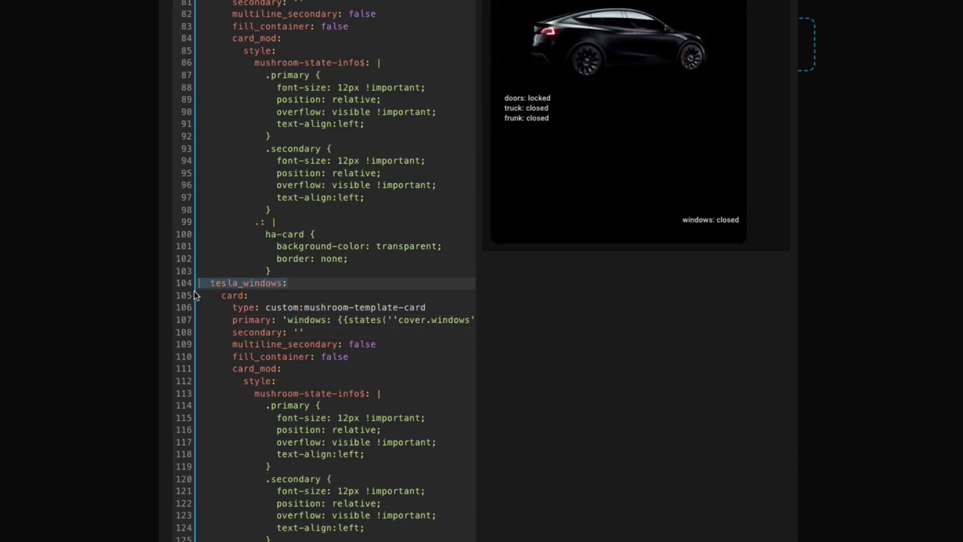
Add a tesla_windows style entry with the same position lines and set its top to 193px.
{"action": "scroll", "coordinate": [331, 271], "scroll_direction": "down", "scroll_amount": 10}
{"action": "key", "text": "super+v"}
{"action": "double_click", "coordinate": [279, 409]}
{"action": "type", "text": "119"}
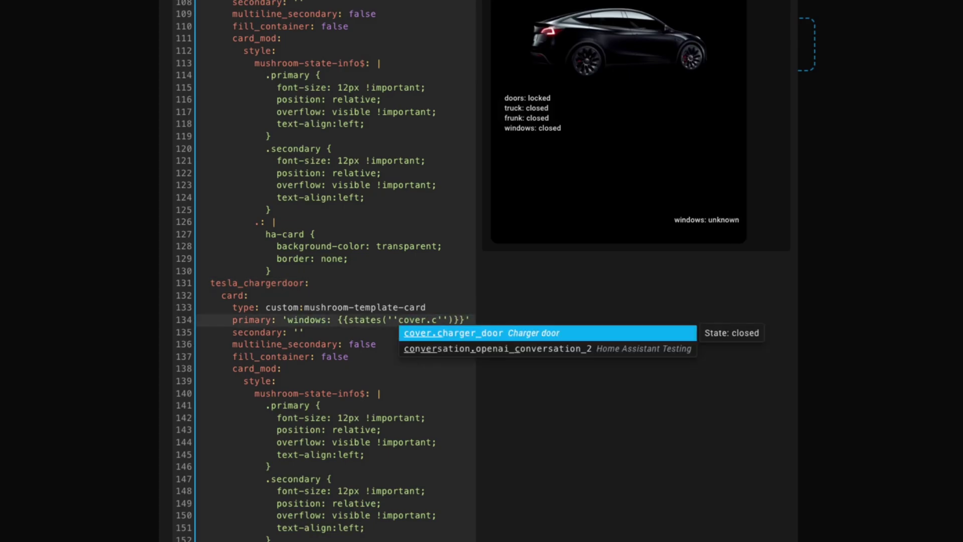
Use cover.charger_door in the tesla_chargerdoor block and add its style entry, copied from the windows lines, with top 209px.
{"action": "scroll", "coordinate": [331, 271], "scroll_direction": "down", "scroll_amount": 15}
{"action": "left_click_drag", "start_coordinate": [321, 434], "coordinate": [146, 386]}
{"action": "key", "text": "super+c"}
{"action": "key", "text": "Right"}
{"action": "key", "text": "Return"}
{"action": "key", "text": "super+v"}
{"action": "double_click", "coordinate": [281, 447]}
{"action": "type", "text": "chargerdoor"}
{"action": "double_click", "coordinate": [279, 471]}
{"action": "type", "text": "209"}
Add a tesla_battery_percent template card block that shows sensor.battery as a percentage in 45px text.
{"action": "key", "text": "Down"}
{"action": "key", "text": "Down"}
{"action": "key", "text": "End"}
{"action": "key", "text": "Return"}
{"action": "key", "text": "Return"}
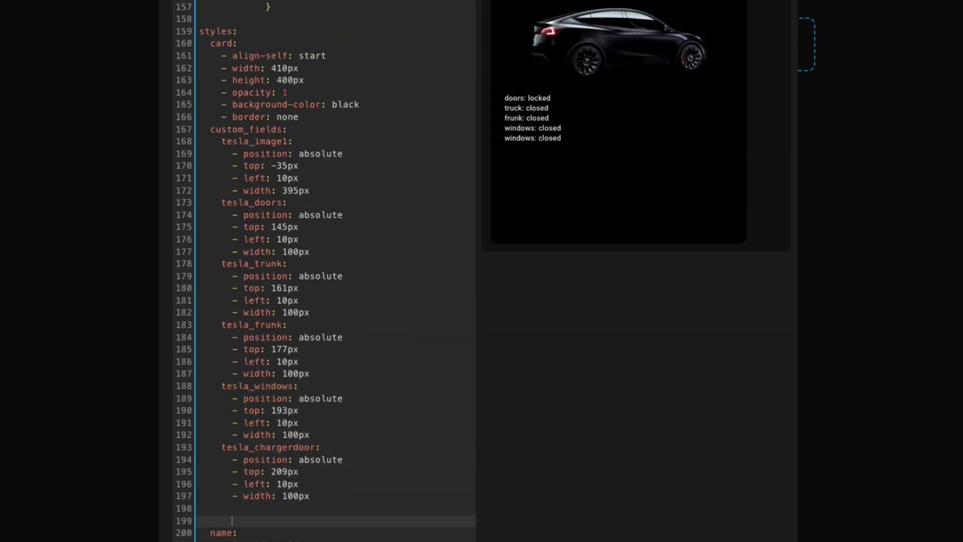
{"action": "scroll", "coordinate": [329, 361], "scroll_direction": "up", "scroll_amount": 5}
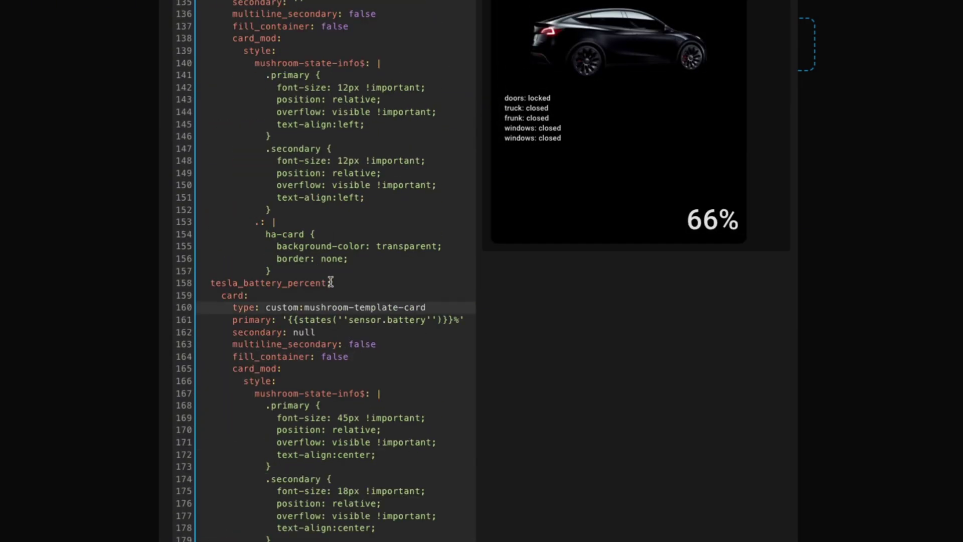
Add a tesla_battery_percent style entry using the position lines copied from tesla_chargerdoor.
{"action": "scroll", "coordinate": [292, 454], "scroll_direction": "down", "scroll_amount": 10}
{"action": "type", "text": "tesla_battery_percent:"}
{"action": "key", "text": "Return"}
{"action": "key", "text": "Return"}
{"action": "key", "text": "Return"}
{"action": "left_click_drag", "start_coordinate": [340, 433], "coordinate": [198, 391]}
{"action": "key", "text": "super+c"}
{"action": "left_click", "coordinate": [325, 482]}
{"action": "key", "text": "super+v"}
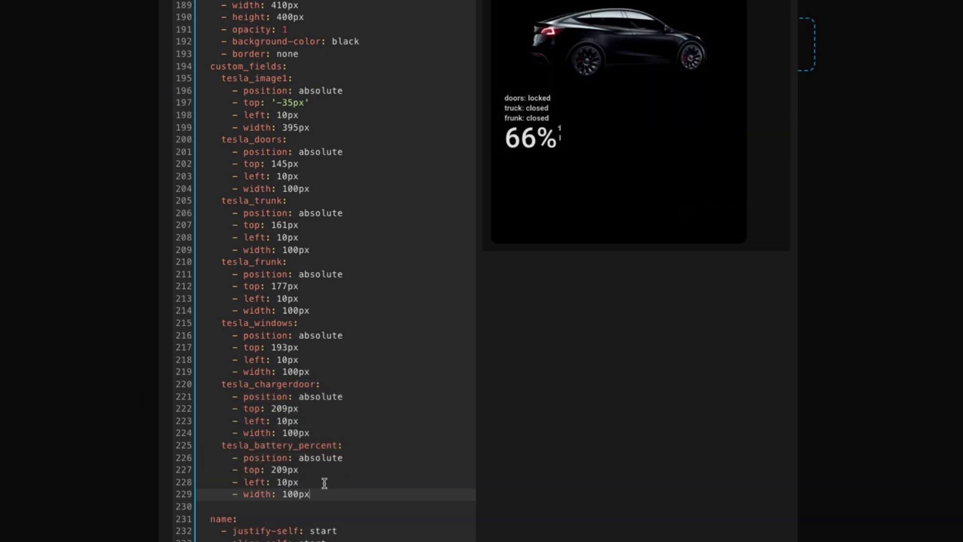
Set the tesla_battery_percent style to top 155px and left 300px.
{"action": "double_click", "coordinate": [279, 470]}
{"action": "type", "text": "145"}
{"action": "double_click", "coordinate": [280, 481]}
{"action": "type", "text": "300"}
{"action": "double_click", "coordinate": [279, 469]}
{"action": "type", "text": "155"}
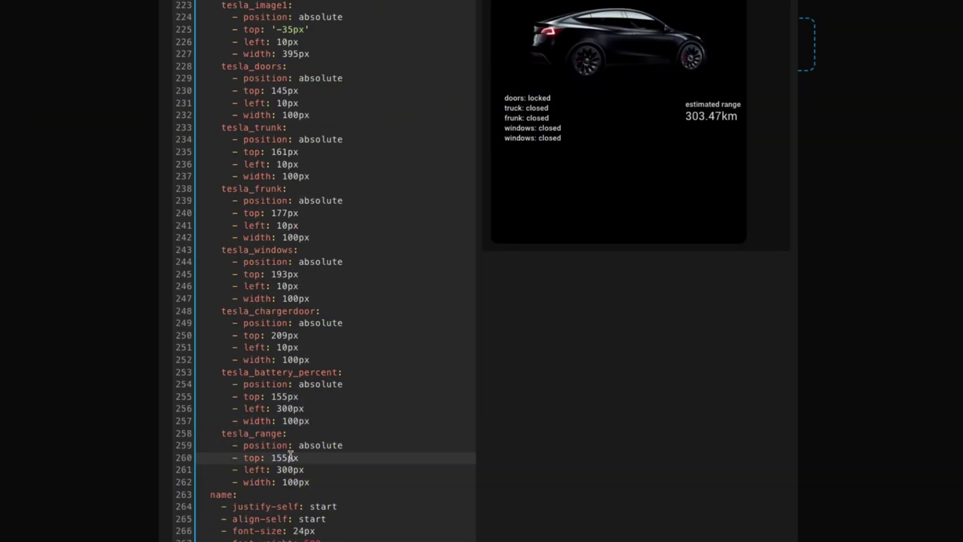
Set the tesla_range style to top 145px and left 150px.
{"action": "double_click", "coordinate": [280, 457]}
{"action": "type", "text": "145"}
{"action": "double_click", "coordinate": [279, 470]}
{"action": "type", "text": "3"}
{"action": "double_click", "coordinate": [281, 470]}
{"action": "type", "text": "150"}
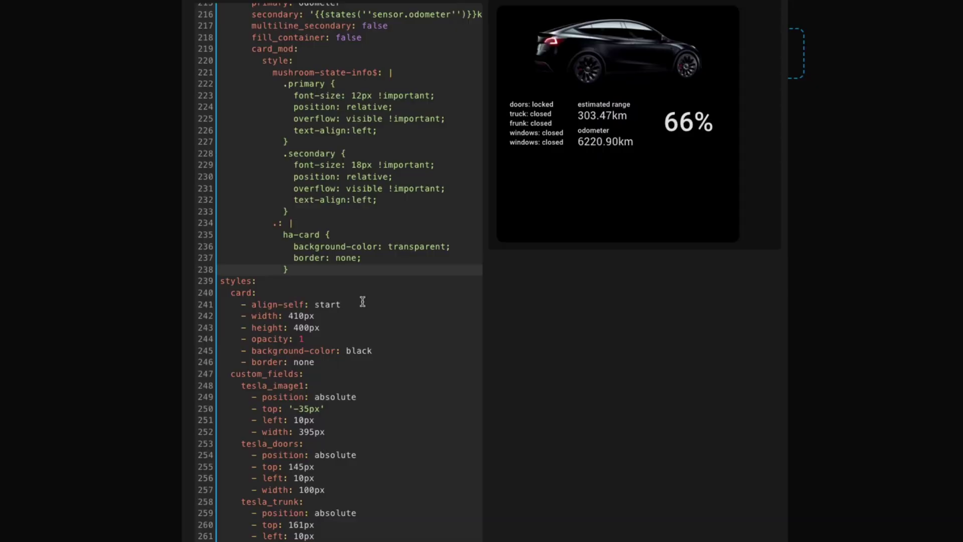
Add a divider1 block after the odometer card: a custom text-divider-row with centered text "information" and text-divider-color white.
{"action": "key", "text": "Return"}
{"action": "key", "text": "Return"}
{"action": "key", "text": "Return"}
{"action": "key", "text": "Up"}
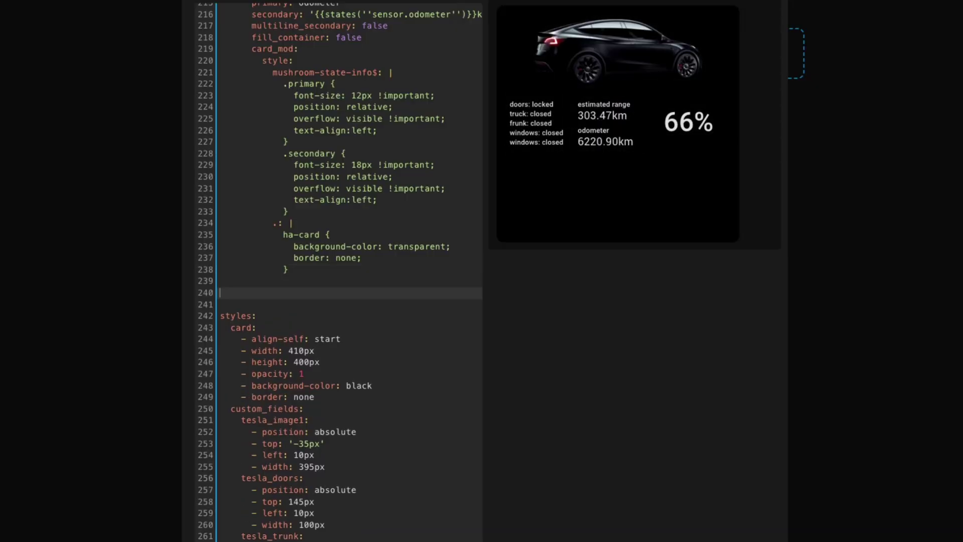
{"action": "key", "text": "ctrl+v"}
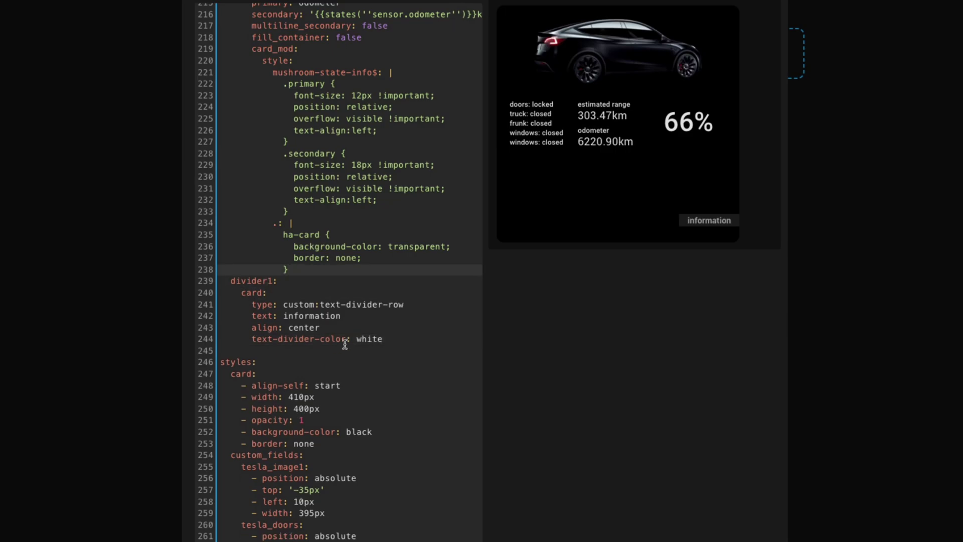
Add a divider1 style entry with absolute position, top 250px, left 5px and width 400px.
{"action": "scroll", "coordinate": [249, 351], "scroll_direction": "down", "scroll_amount": 15}
{"action": "left_click", "coordinate": [250, 434]}
{"action": "key", "text": "ctrl+v"}
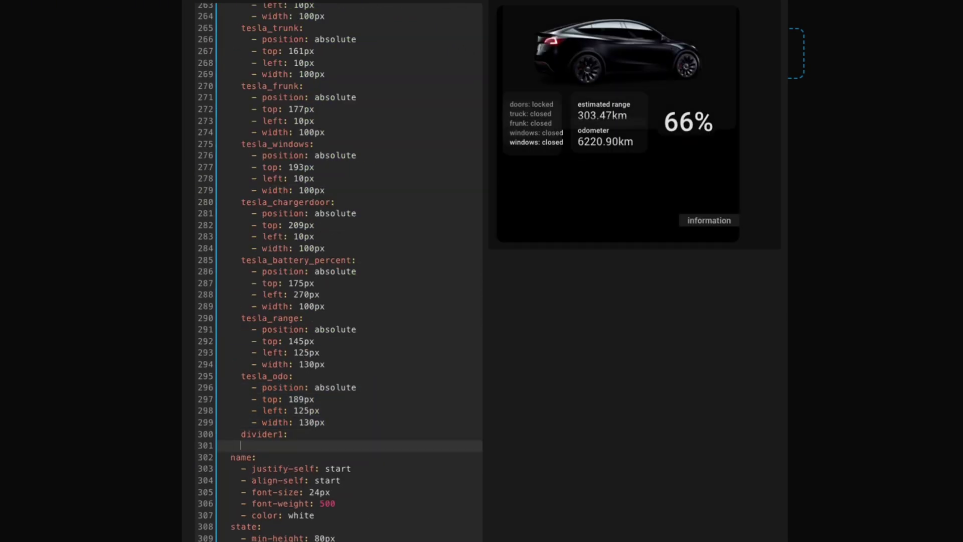
{"action": "double_click", "coordinate": [301, 457]}
{"action": "type", "text": "230"}
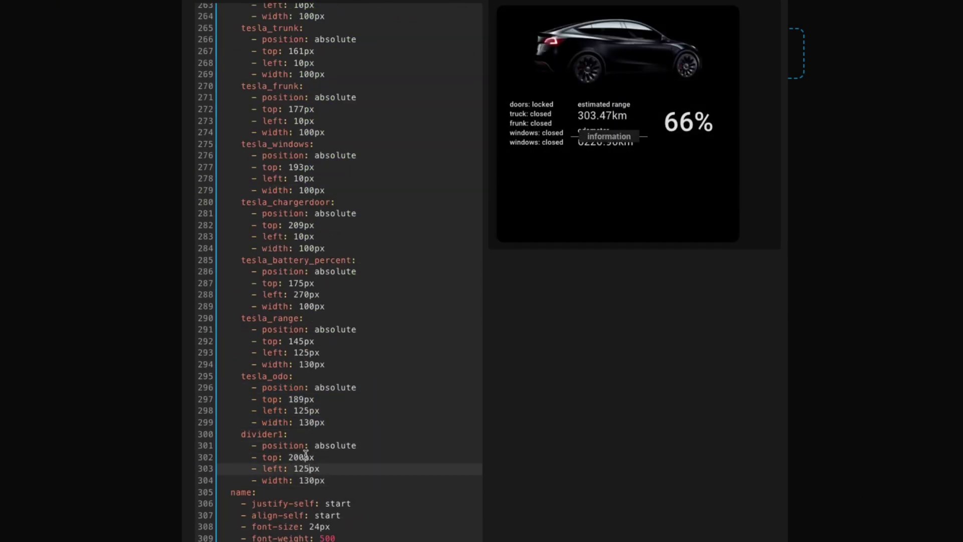
{"action": "double_click", "coordinate": [307, 480]}
{"action": "type", "text": "38"}
{"action": "double_click", "coordinate": [304, 469]}
{"action": "type", "text": "5"}
{"action": "left_click", "coordinate": [309, 480]}
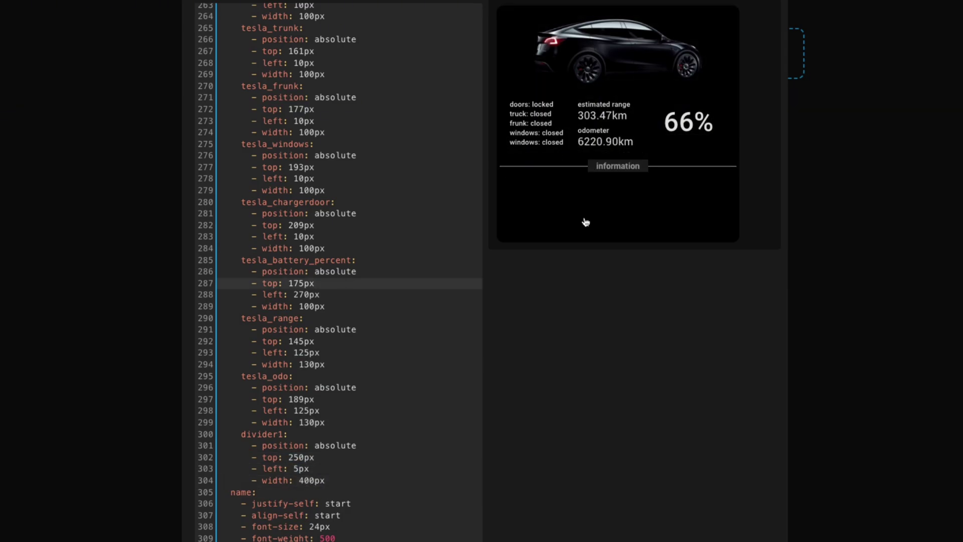
Increase the card's height and add a tesla_image2 block with the car seen from above.
{"action": "scroll", "coordinate": [343, 417], "scroll_direction": "up", "scroll_amount": 10}
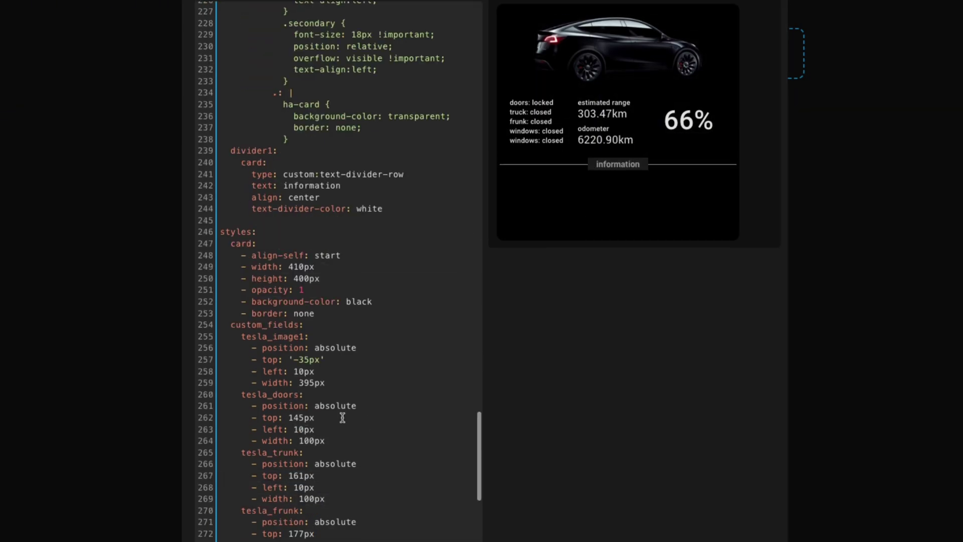
{"action": "left_click", "coordinate": [296, 278]}
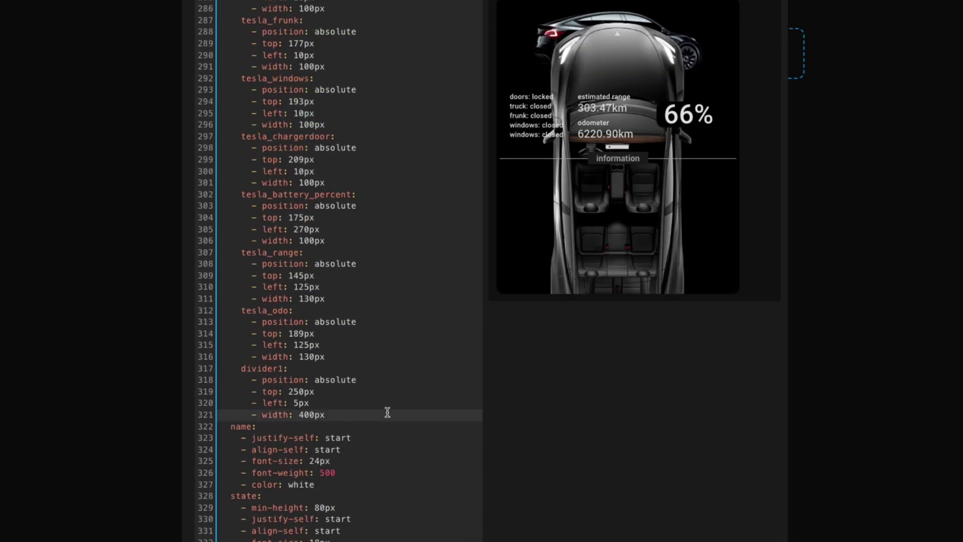
Add a tesla_image2 style entry with absolute position, top 275px, left 250px and width 150px.
{"action": "key", "text": "ctrl+v"}
{"action": "type", "text": "270"}
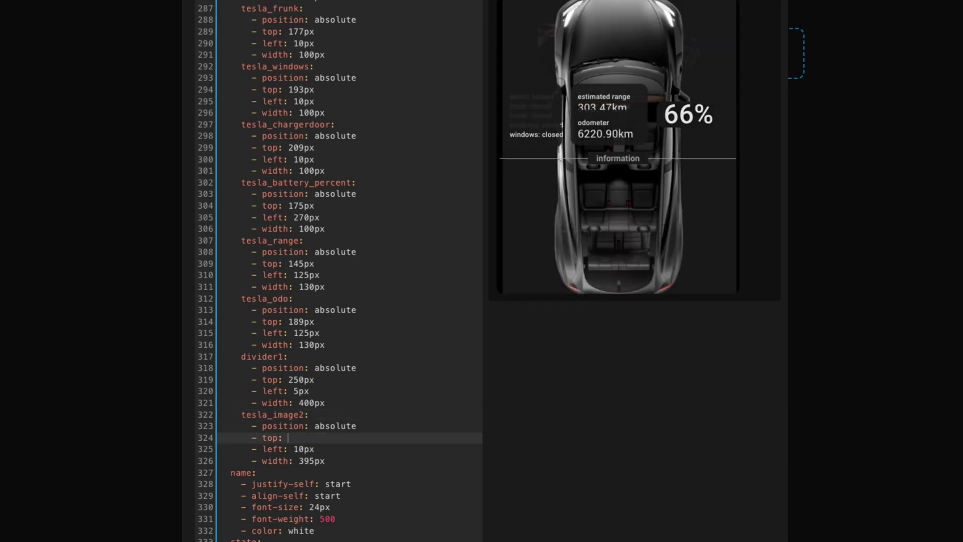
{"action": "type", "text": "395"}
{"action": "key", "text": "BackSpace"}
{"action": "key", "text": "BackSpace"}
{"action": "key", "text": "BackSpace"}
{"action": "type", "text": "100"}
{"action": "left_click", "coordinate": [336, 449]}
{"action": "key", "text": "BackSpace"}
{"action": "key", "text": "BackSpace"}
{"action": "type", "text": "270"}
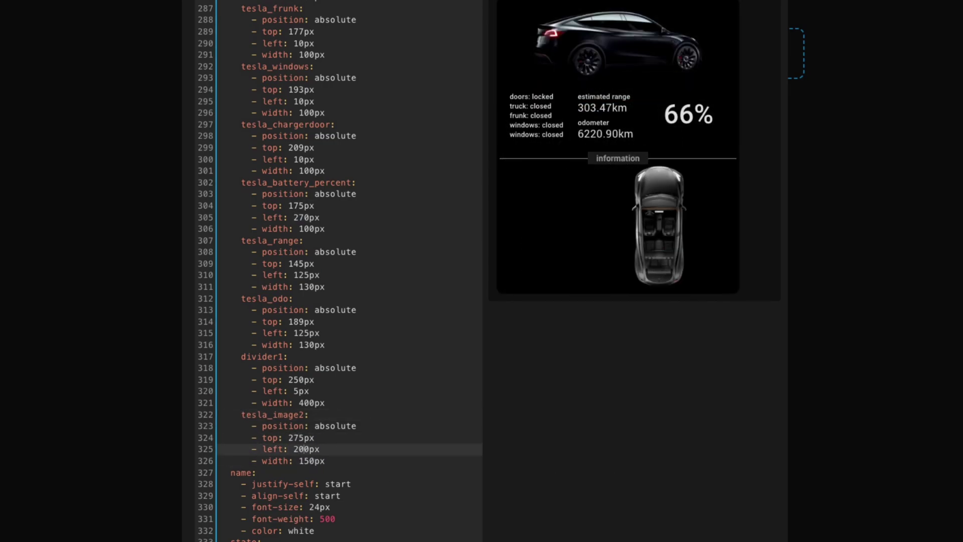
Add a tesla_front_right_tire template card block that shows the front right tire pressure sensor with PSI as secondary text.
{"action": "scroll", "coordinate": [336, 448], "scroll_direction": "up", "scroll_amount": 20}
{"action": "left_click", "coordinate": [336, 448]}
{"action": "key", "text": "ctrl+v"}
Add a tesla_front_right_tire style entry with absolute position, top 295px, left 365px and width 30px.
{"action": "scroll", "coordinate": [423, 212], "scroll_direction": "down", "scroll_amount": 20}
{"action": "type", "text": "tesla_front_right_tire:"}
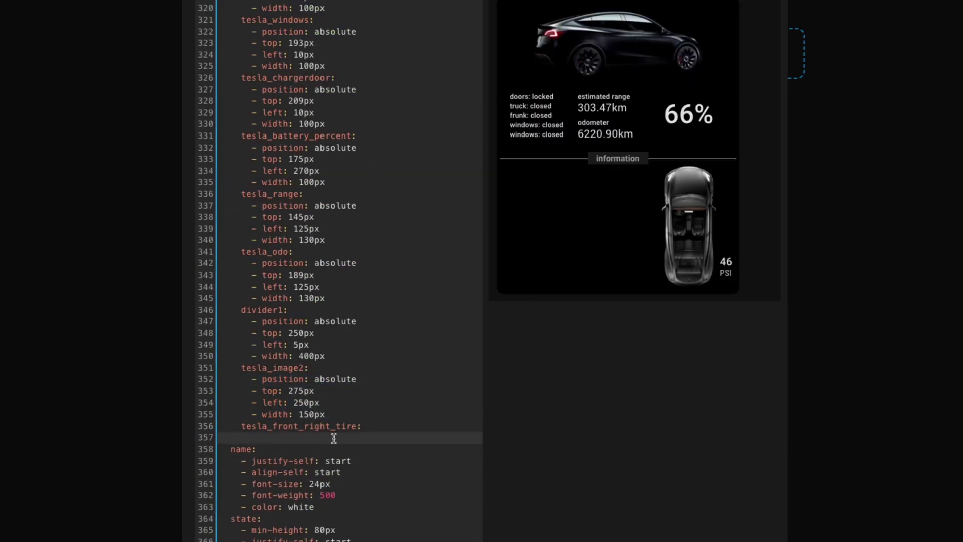
{"action": "key", "text": "ctrl+v"}
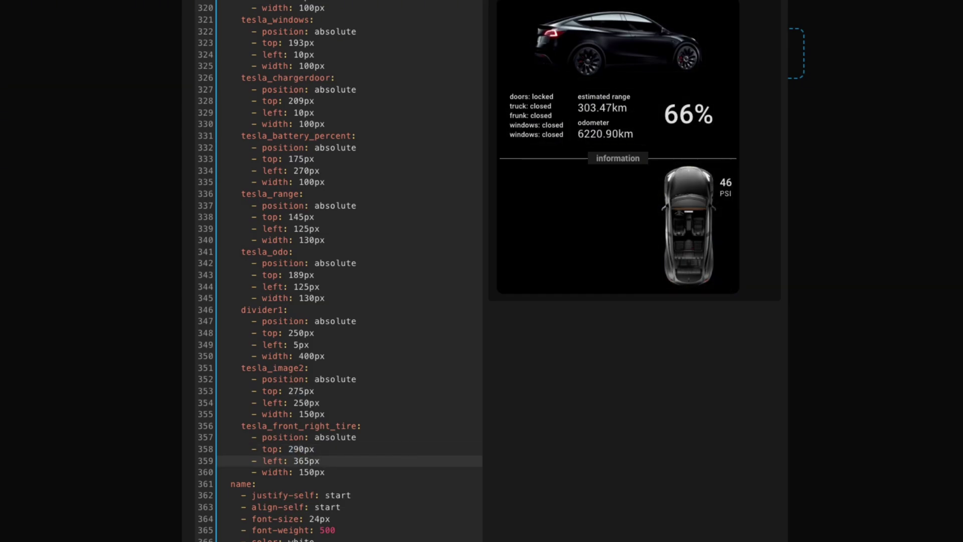
{"action": "left_click", "coordinate": [324, 472]}
{"action": "key", "text": "BackSpace"}
{"action": "key", "text": "BackSpace"}
{"action": "key", "text": "BackSpace"}
{"action": "type", "text": "30"}
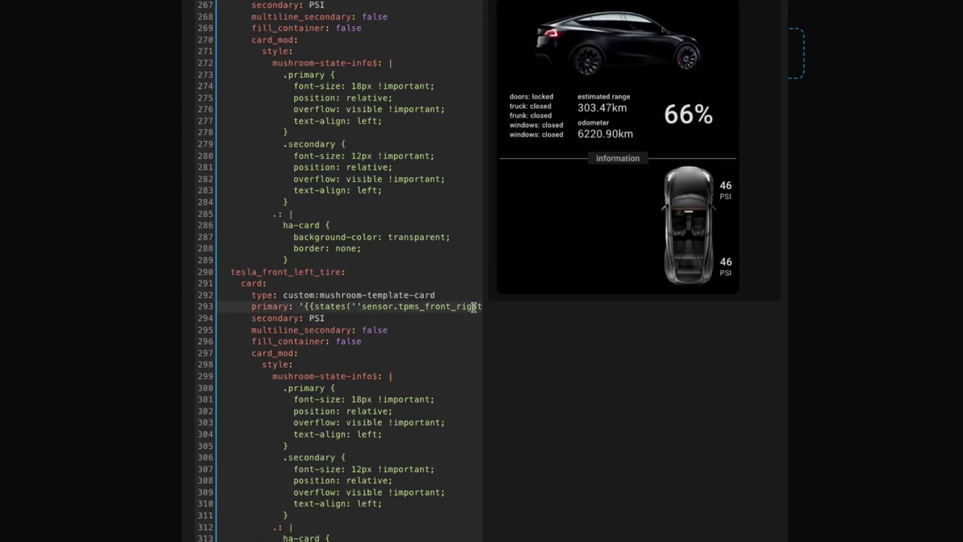
Point the tesla_front_left_tire block at the front left pressure sensor and add its style entry with left 240px.
{"action": "scroll", "coordinate": [291, 466], "scroll_direction": "down", "scroll_amount": 20}
{"action": "key", "text": "ctrl+v"}
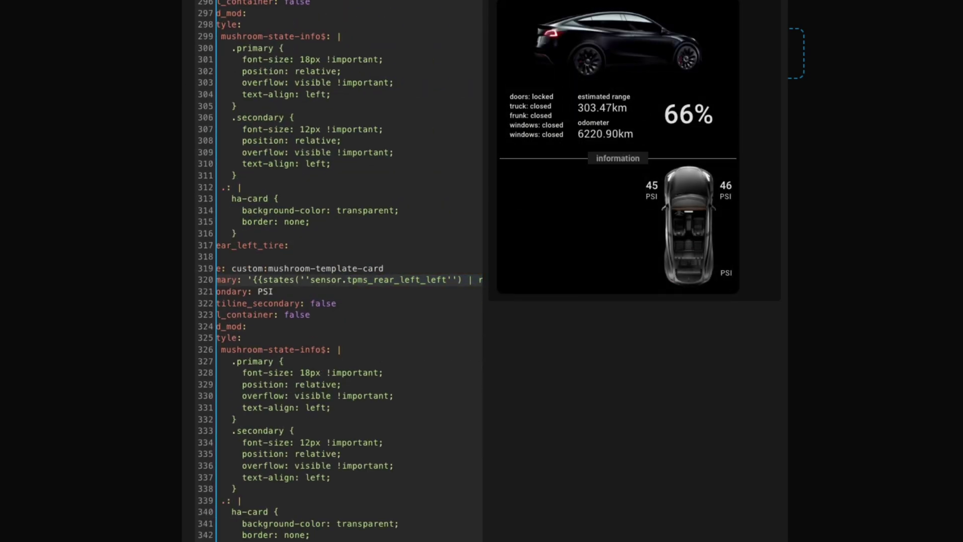
Add a tesla_rear_left_tire style entry with top 420px and left 240px, and paste a copy for the rear right tire.
{"action": "key", "text": "ctrl+v"}
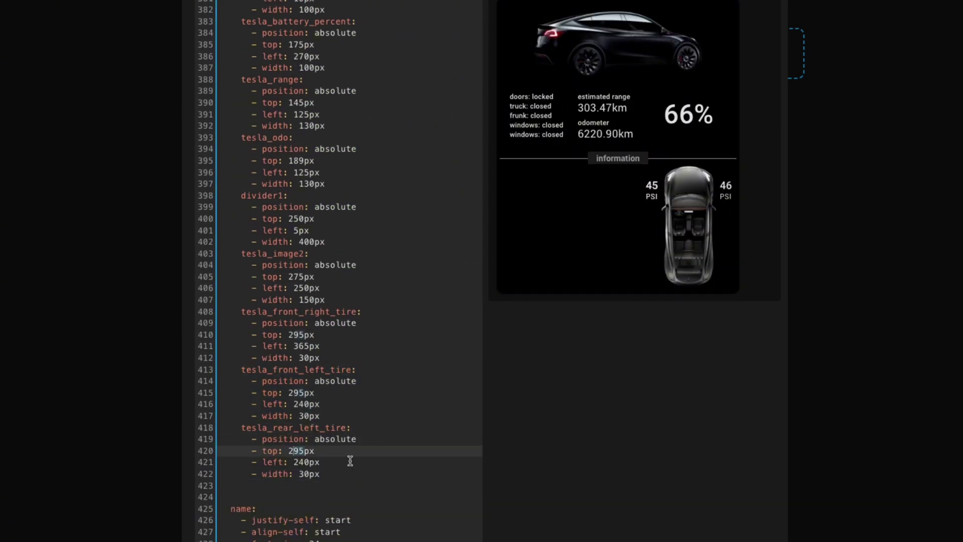
{"action": "type", "text": "420"}
{"action": "key", "text": "ctrl+v"}
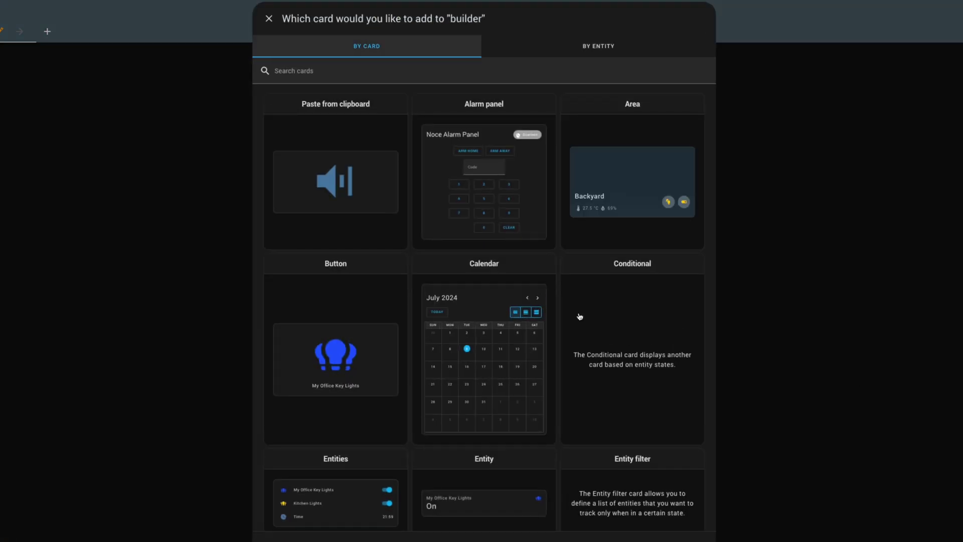
Start a new Gauge card on the builder view.
{"action": "scroll", "coordinate": [521, 362], "scroll_direction": "down", "scroll_amount": 15}
{"action": "scroll", "coordinate": [519, 361], "scroll_direction": "up", "scroll_amount": 7}
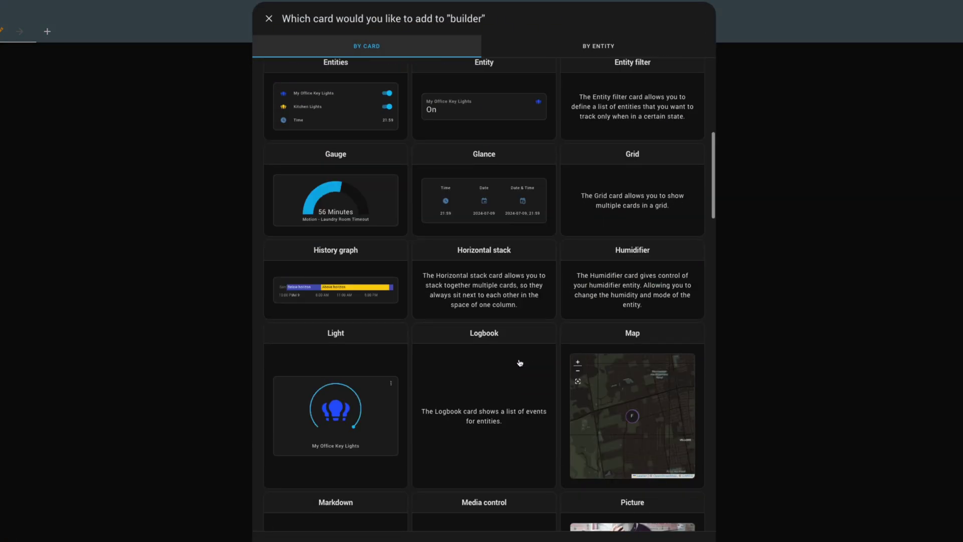
{"action": "left_click", "coordinate": [351, 203]}
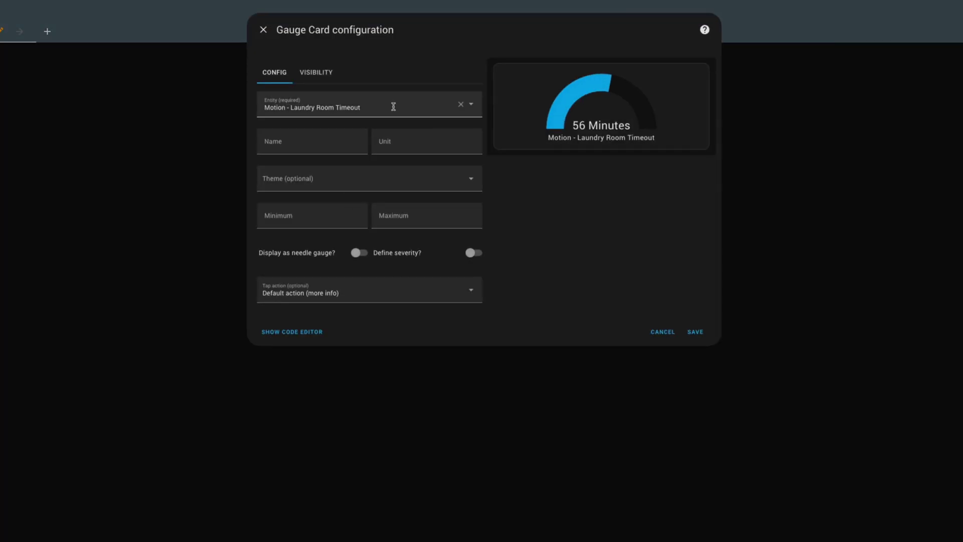
Set the gauge's entity to Battery (sensor.battery).
{"action": "left_click_drag", "start_coordinate": [393, 103], "coordinate": [196, 99]}
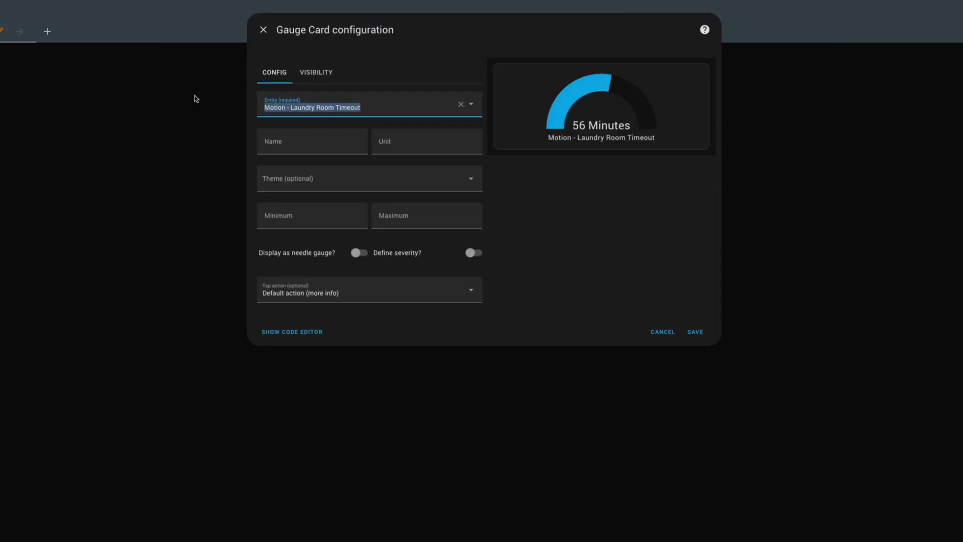
{"action": "type", "text": "sensor.batt"}
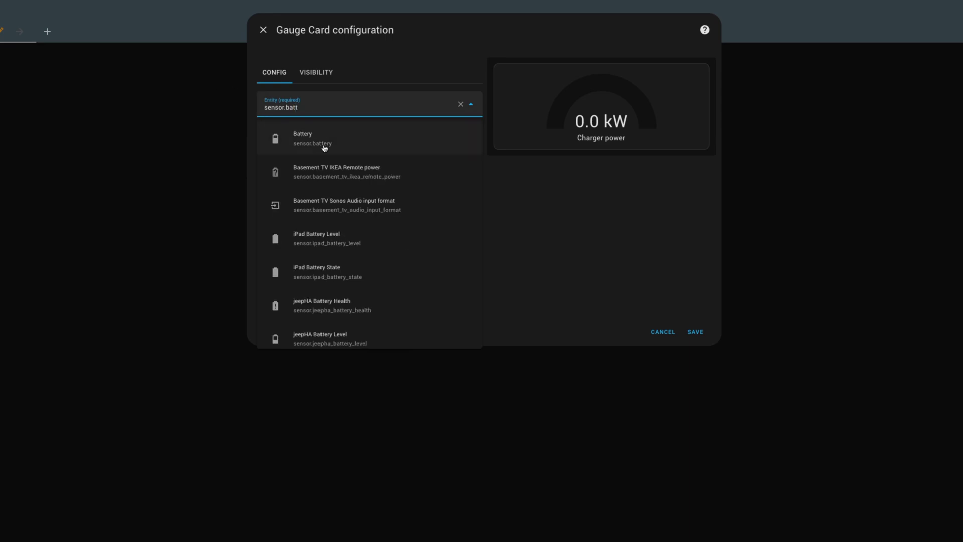
{"action": "left_click", "coordinate": [317, 137]}
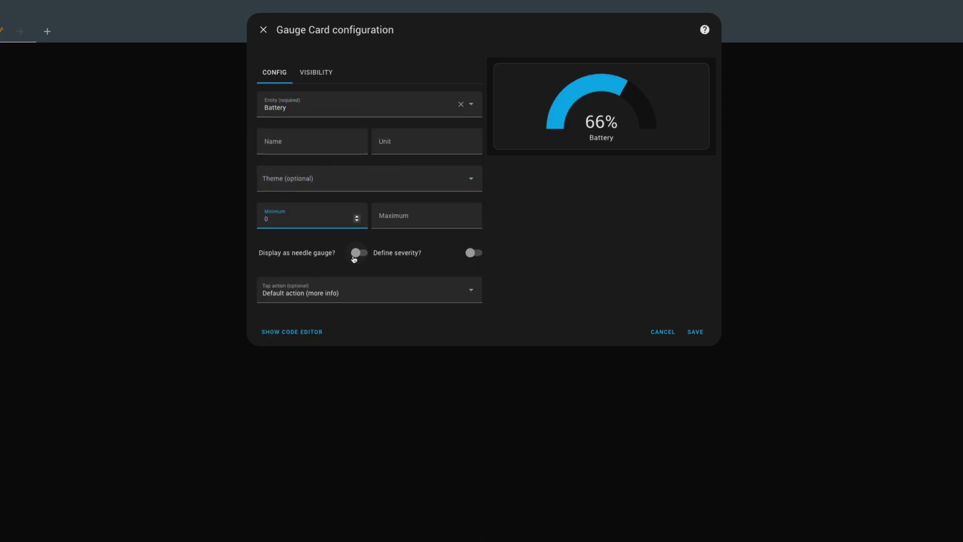
Display the battery gauge with a needle and define its severity with a threshold of 25.
{"action": "left_click", "coordinate": [473, 252]}
{"action": "type", "text": "25"}
{"action": "key", "text": "Tab"}
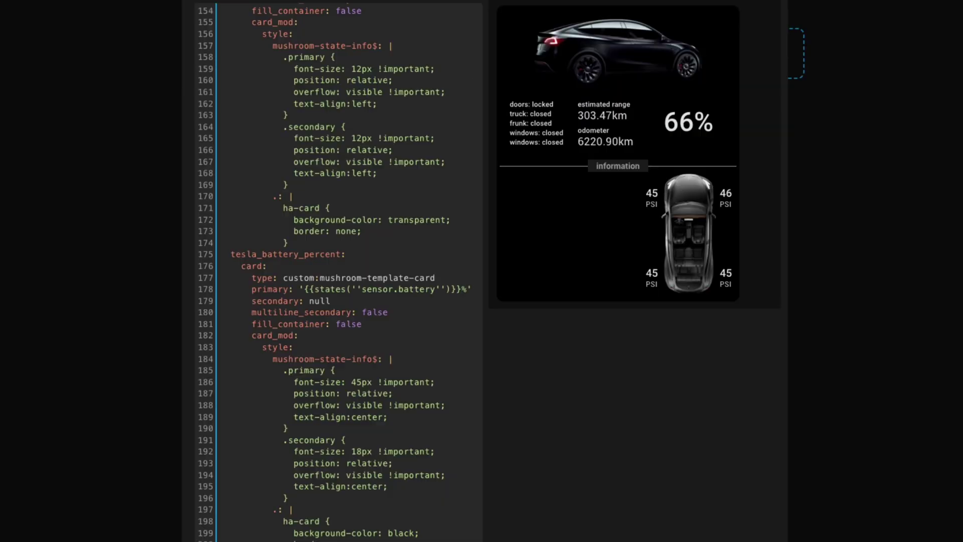
Add a tesla_battery_graph style entry below tesla_battery_percent with absolute position, top 175px, left 270px and width 100px.
{"action": "scroll", "coordinate": [349, 269], "scroll_direction": "down", "scroll_amount": 6}
{"action": "scroll", "coordinate": [348, 269], "scroll_direction": "down", "scroll_amount": 20}
{"action": "type", "text": "tesla_battery_graph:"}
{"action": "key", "text": "Return"}
{"action": "type", "text": "- position: absolute   - top: 175px   - left: 270px   - width: 100px"}
{"action": "left_click", "coordinate": [321, 367]}
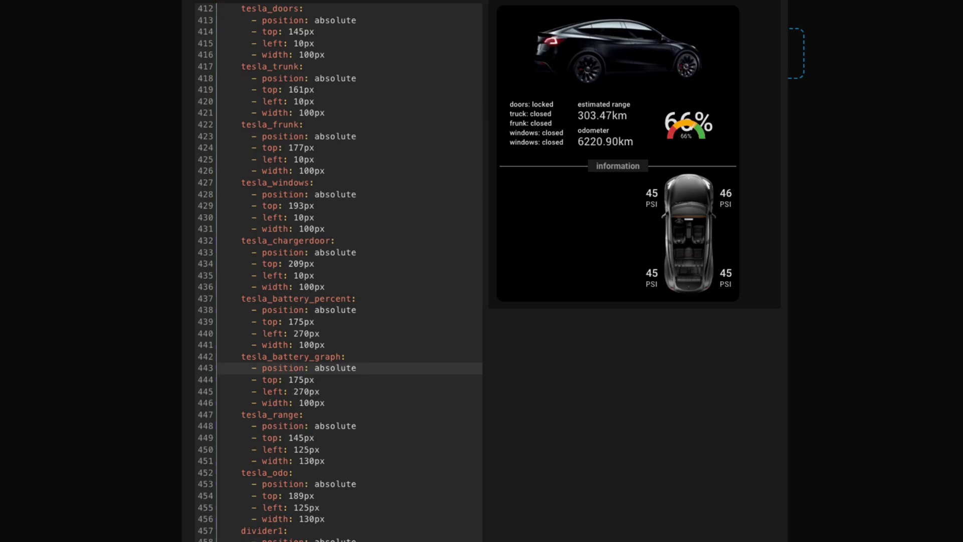
Set the tesla_battery_graph style to top 140px, left 230px and width 190px.
{"action": "left_click", "coordinate": [301, 378]}
{"action": "left_click", "coordinate": [315, 403]}
{"action": "key", "text": "BackSpace"}
{"action": "key", "text": "BackSpace"}
{"action": "key", "text": "BackSpace"}
{"action": "type", "text": "190"}
{"action": "key", "text": "Up"}
{"action": "key", "text": "Up"}
{"action": "key", "text": "BackSpace"}
{"action": "key", "text": "BackSpace"}
{"action": "type", "text": "40"}
{"action": "key", "text": "Down"}
{"action": "key", "text": "BackSpace"}
{"action": "type", "text": "2"}
{"action": "key", "text": "Up"}
{"action": "key", "text": "Down"}
{"action": "key", "text": "BackSpace"}
{"action": "type", "text": "3"}
Set the top of the tesla_battery_percent style to 210px.
{"action": "key", "text": "Up"}
{"action": "key", "text": "Up"}
{"action": "key", "text": "Up"}
{"action": "key", "text": "Up"}
{"action": "key", "text": "Up"}
{"action": "key", "text": "Up"}
{"action": "key", "text": "BackSpace"}
{"action": "key", "text": "BackSpace"}
{"action": "key", "text": "BackSpace"}
{"action": "type", "text": "210"}
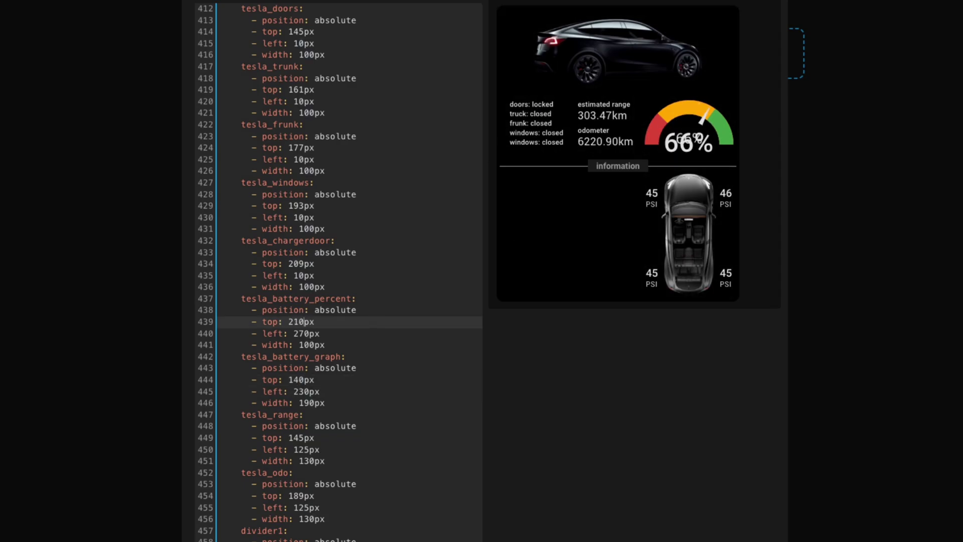
Set the left offset of the tesla_battery_percent style to 275px.
{"action": "key", "text": "Down"}
{"action": "key", "text": "Delete"}
{"action": "type", "text": "5"}
{"action": "key", "text": "Down"}
Add z-index: 100; below the border line in the ha-card style of the tesla_battery_percent card.
{"action": "key", "text": "Page_Up"}
{"action": "key", "text": "Page_Up"}
{"action": "key", "text": "Page_Up"}
{"action": "key", "text": "Page_Up"}
{"action": "key", "text": "Page_Up"}
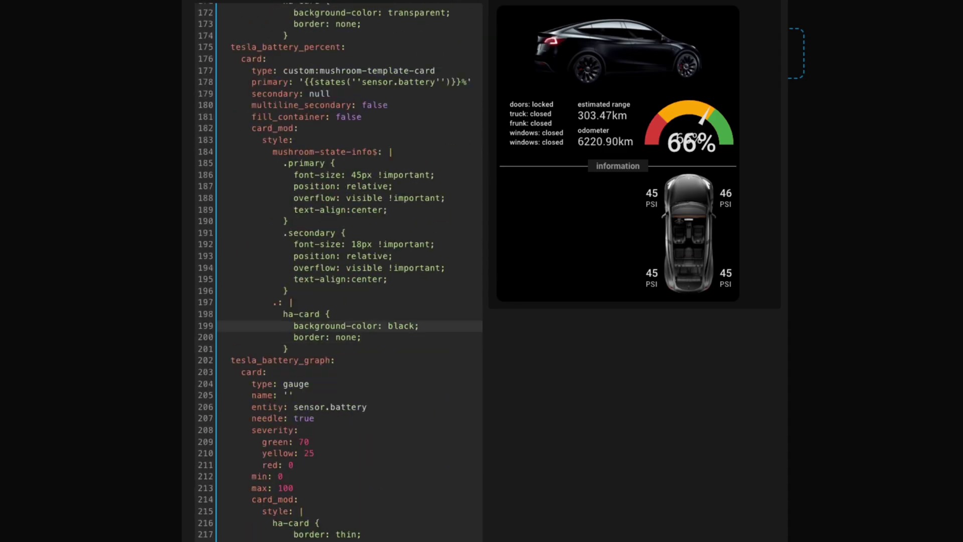
{"action": "left_click", "coordinate": [383, 337]}
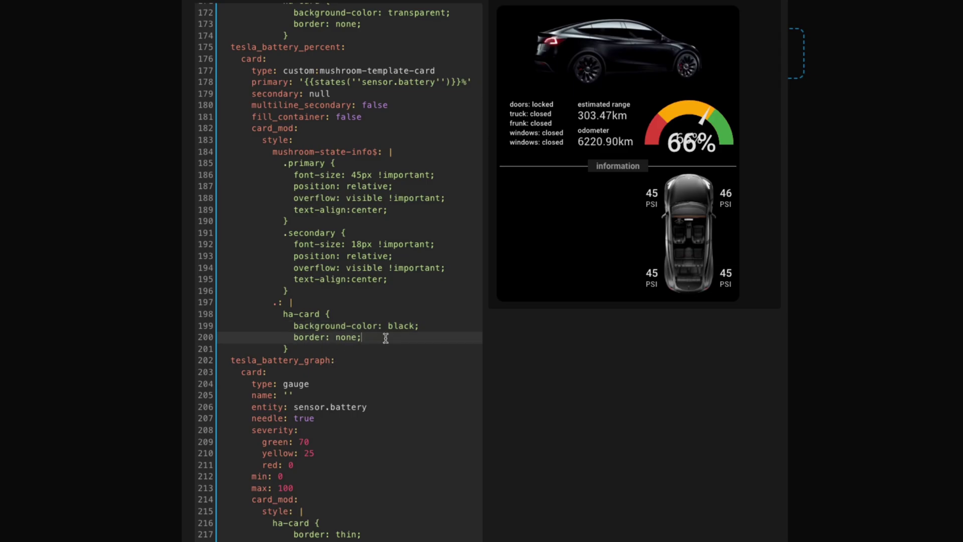
{"action": "key", "text": "Return"}
{"action": "type", "text": "z-index: 100;"}
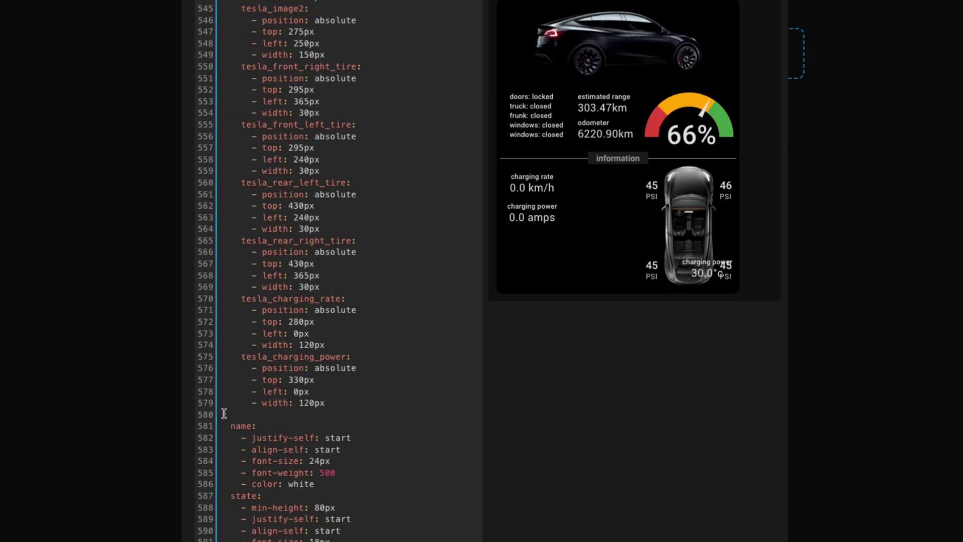
Add absolute, 120px-wide style entries at left 120px for tesla_outdoor_temp at top 280px and tesla_inside_temp at top 330px.
{"action": "type", "text": "tesla_outdoor_temp:   - position: absolute   - top: 330px   - left: 0px   - width: 120px"}
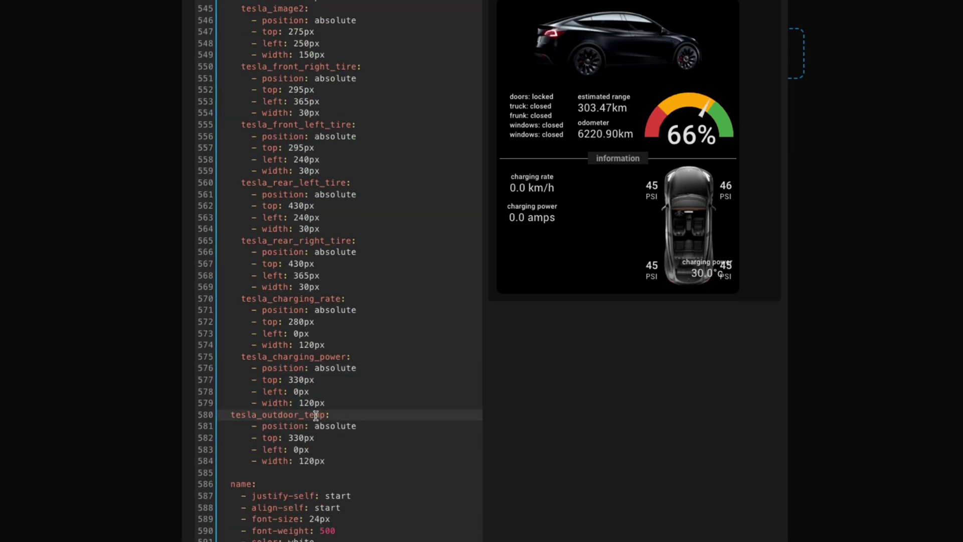
{"action": "type", "text": "1228"}
{"action": "scroll", "coordinate": [366, 322], "scroll_direction": "up", "scroll_amount": 3}
{"action": "scroll", "coordinate": [366, 322], "scroll_direction": "down", "scroll_amount": 5}
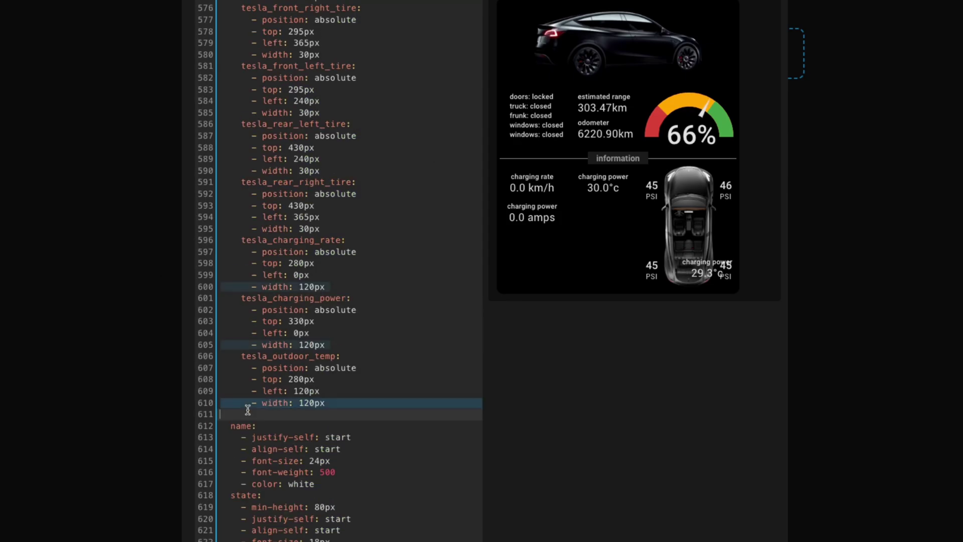
{"action": "type", "text": "tesla_inside_temp:"}
{"action": "type", "text": "position: absolute top: 280px left: 120px width: 120px"}
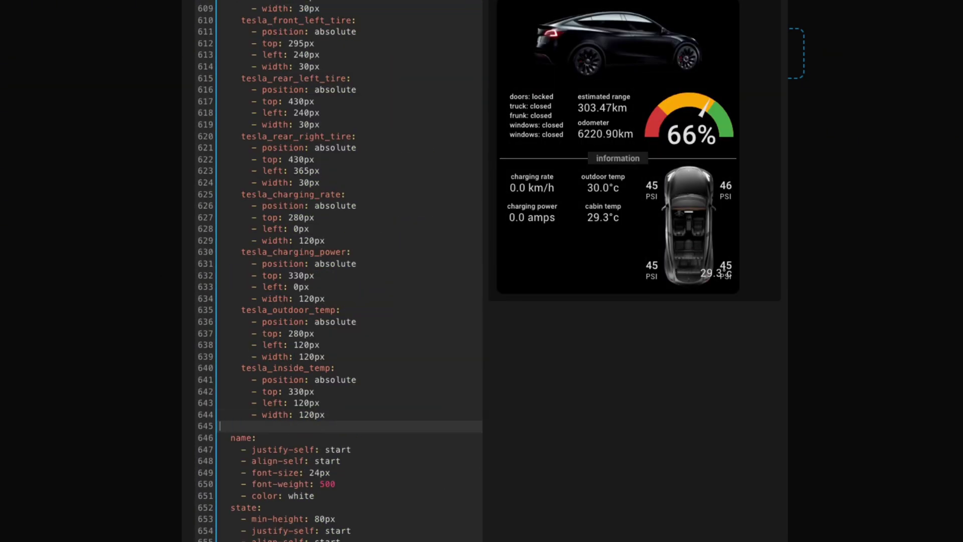
Add a tesla_cabin_temp style entry with absolute position, top 360px and left 300px, without a width.
{"action": "type", "text": "tesla_cabin_temp:   - position: absolute   - top: 330px   - left: 120px   - width: 120px"}
{"action": "left_click", "coordinate": [294, 460]}
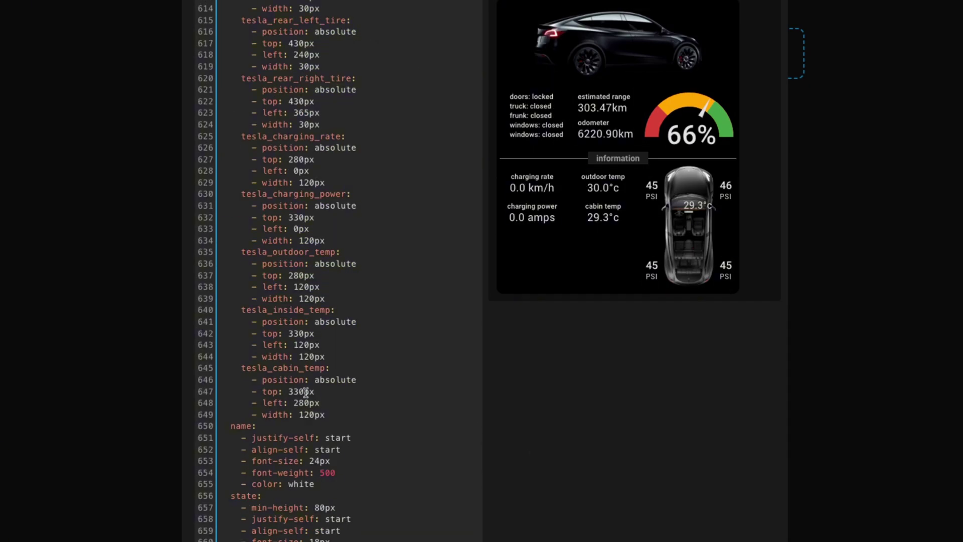
{"action": "double_click", "coordinate": [301, 391]}
{"action": "type", "text": "360px"}
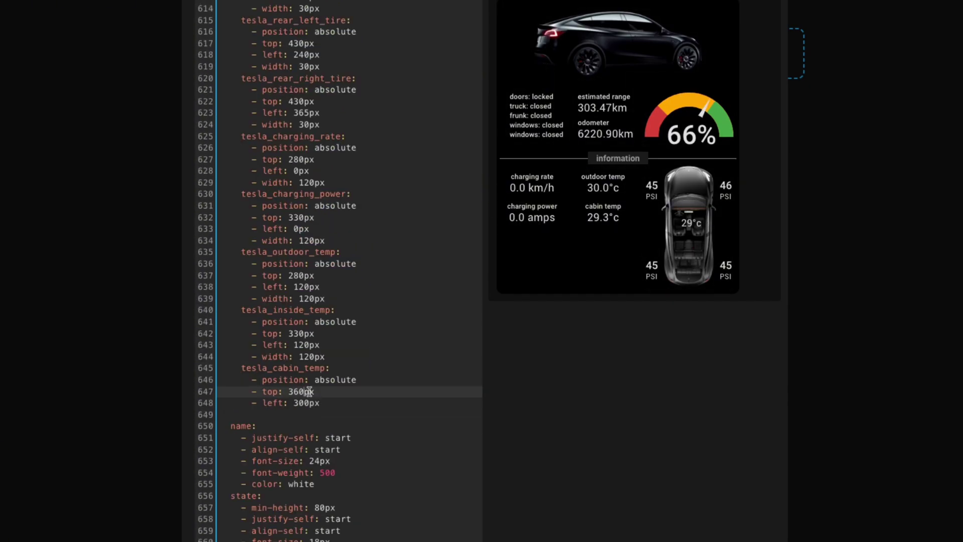
Set the primary text of the tesla_last_charge_stats card to "last charge session".
{"action": "scroll", "coordinate": [324, 304], "scroll_direction": "up", "scroll_amount": 1}
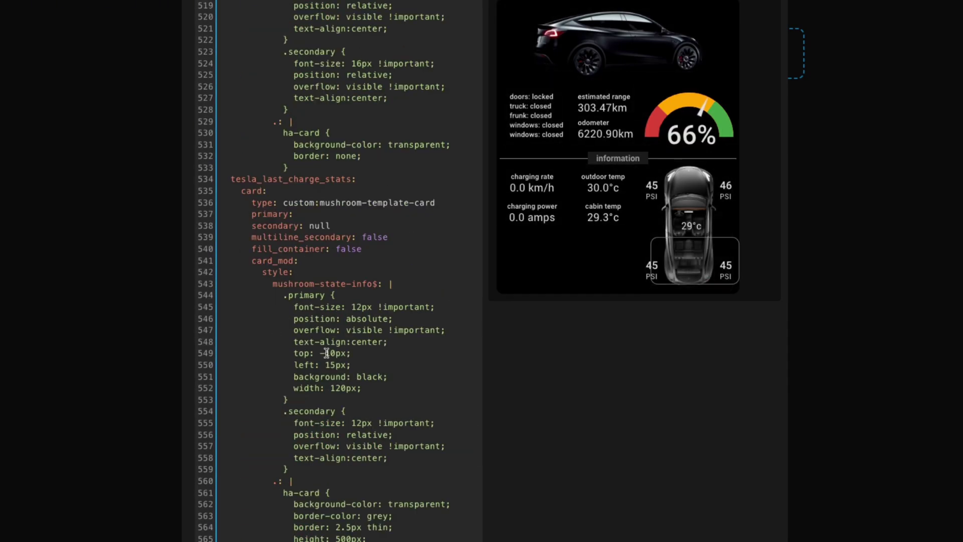
{"action": "left_click", "coordinate": [341, 352]}
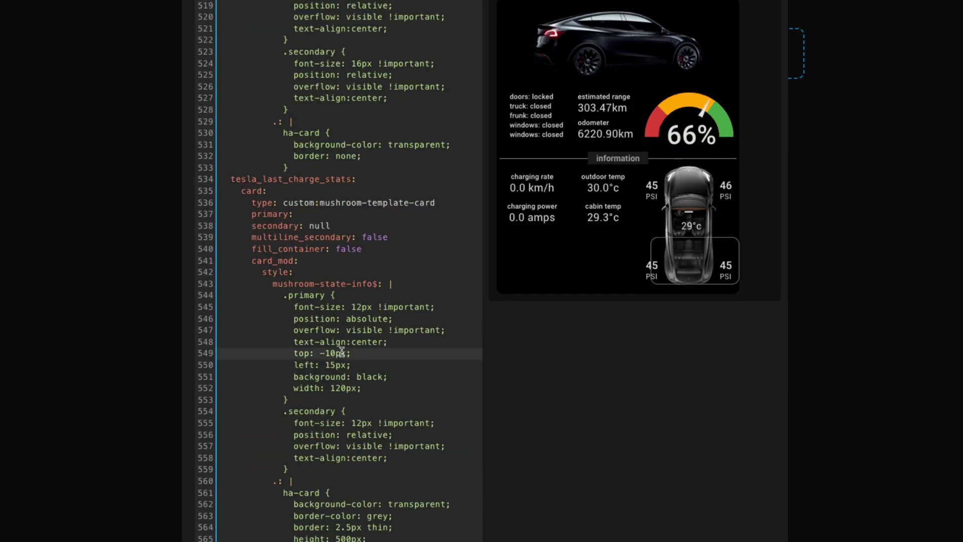
{"action": "left_click", "coordinate": [336, 250]}
{"action": "left_click", "coordinate": [327, 213]}
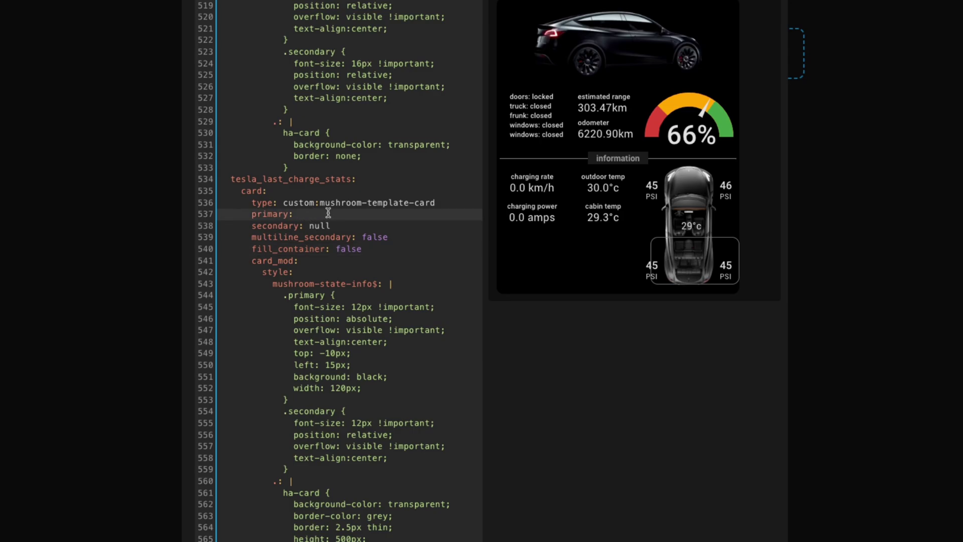
{"action": "type", "text": "last "}
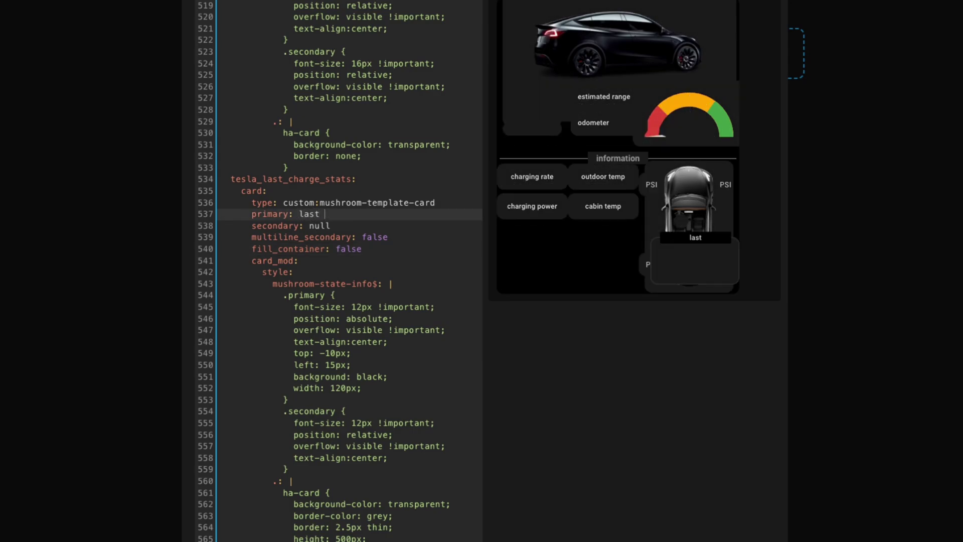
{"action": "type", "text": "charge"}
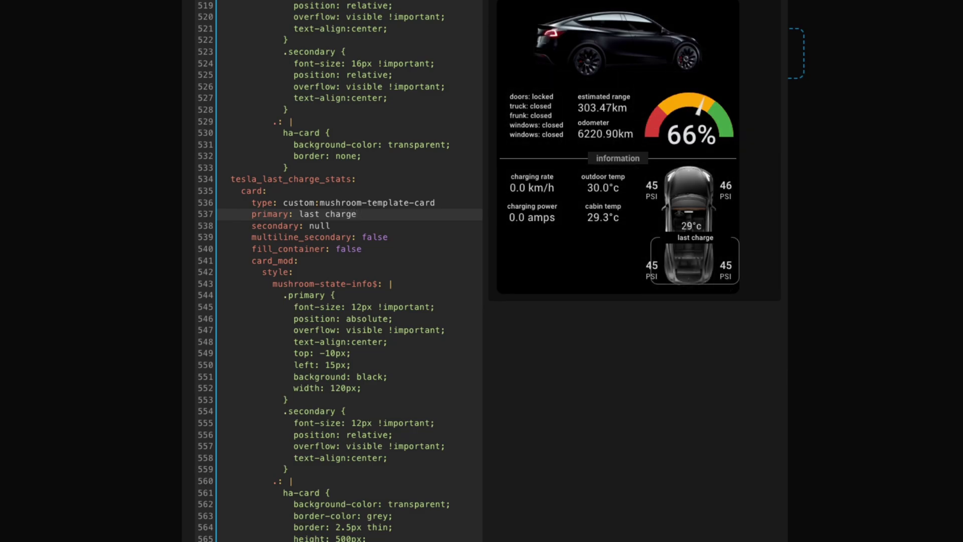
{"action": "type", "text": " session"}
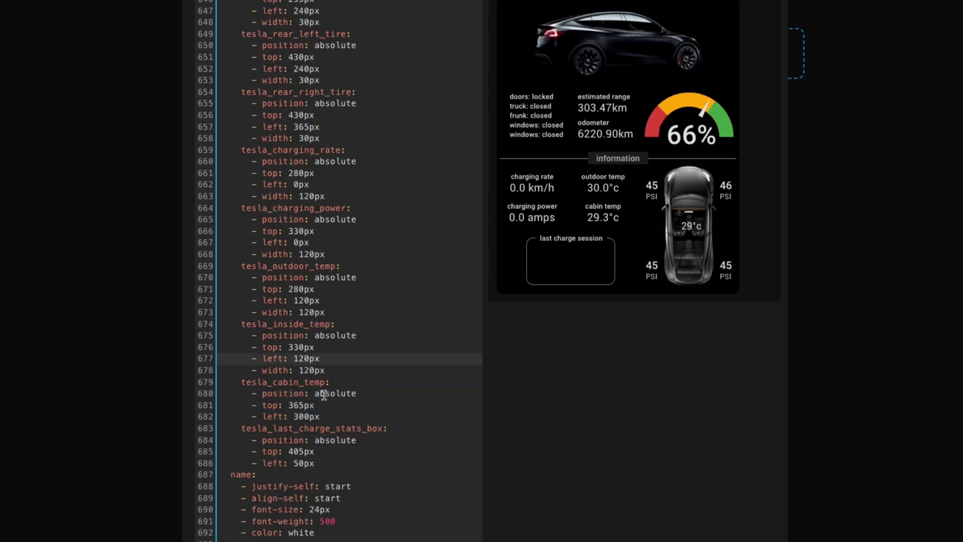
Point the secondary text of the tesla_range_added card to the range-added sensor.
{"action": "scroll", "coordinate": [318, 394], "scroll_direction": "up", "scroll_amount": 20}
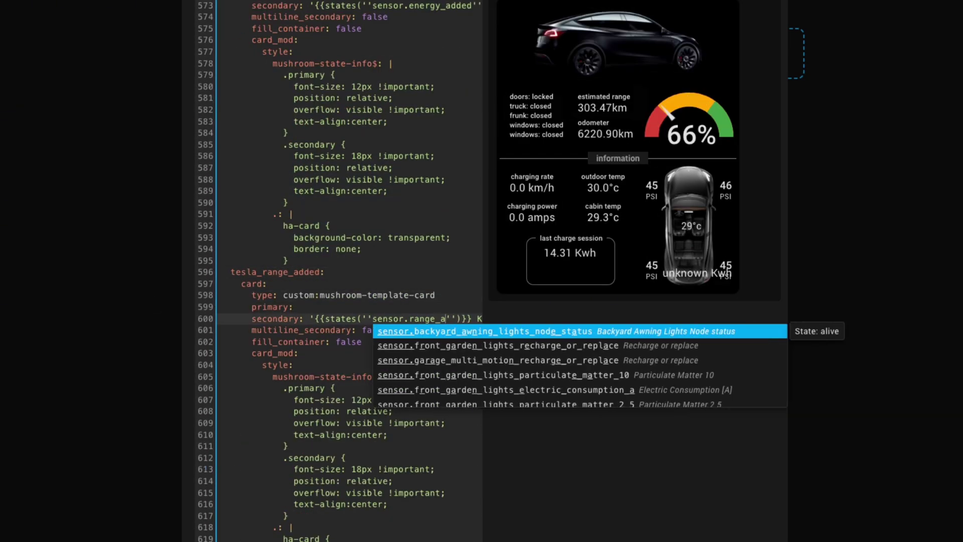
{"action": "type", "text": "range"}
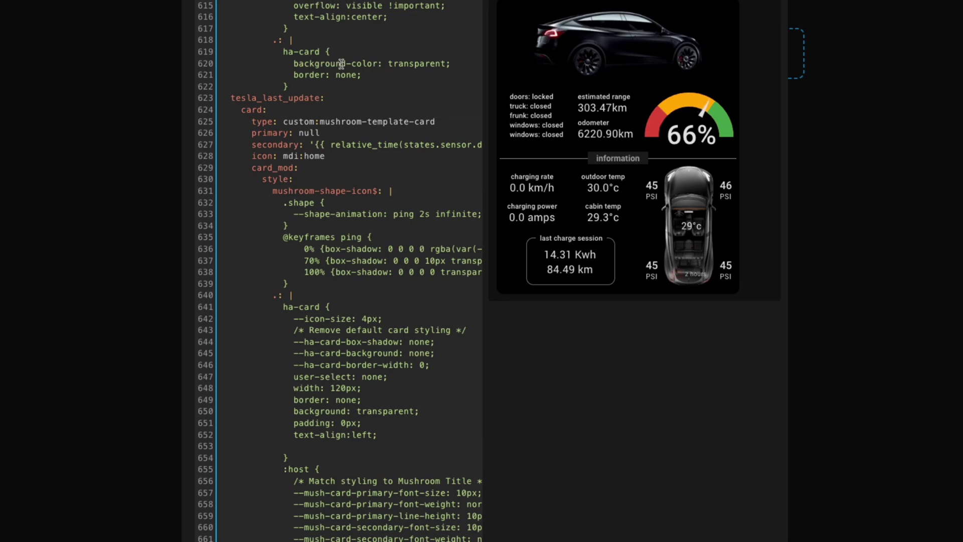
Set the tesla_last_update style to top 0px and reduce its left offset so it sits in the card's corner.
{"action": "scroll", "coordinate": [341, 251], "scroll_direction": "down", "scroll_amount": 20}
{"action": "double_click", "coordinate": [300, 449]}
{"action": "type", "text": "0"}
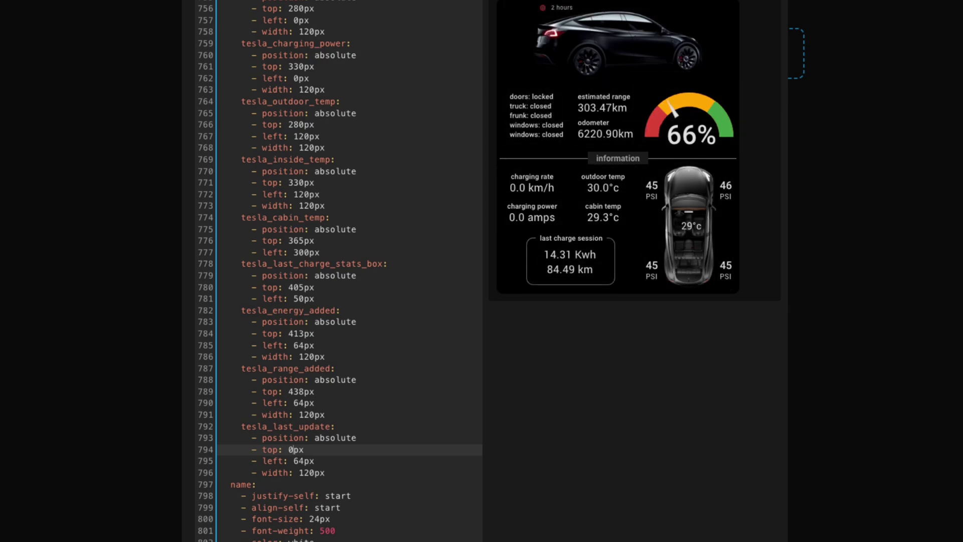
{"action": "left_click", "coordinate": [306, 461]}
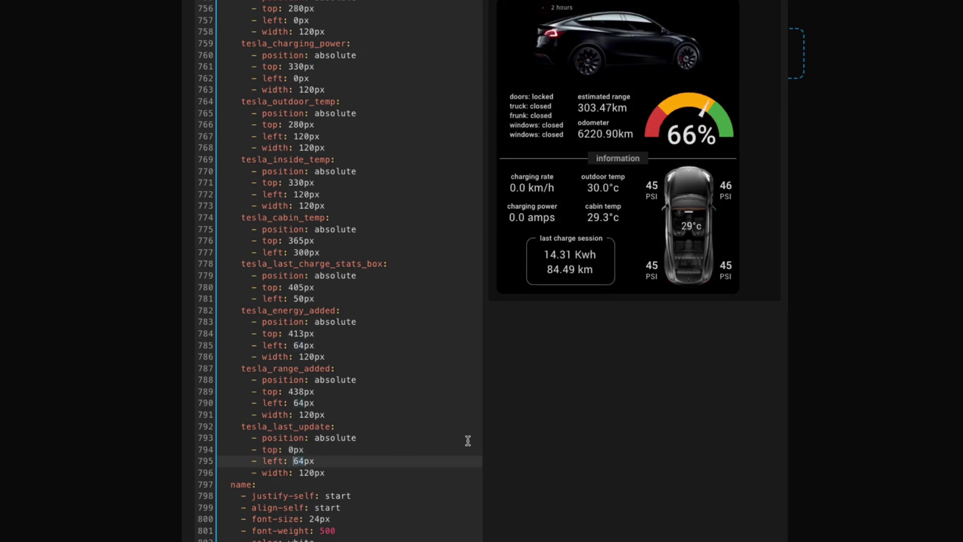
Add a tesla_status template card below tesla_last_update that shows PARKED, DRIVING, REVERSE or NEUTRAL according to sensor.shift_state.
{"action": "scroll", "coordinate": [341, 271], "scroll_direction": "up", "scroll_amount": 20}
{"action": "left_click", "coordinate": [221, 211]}
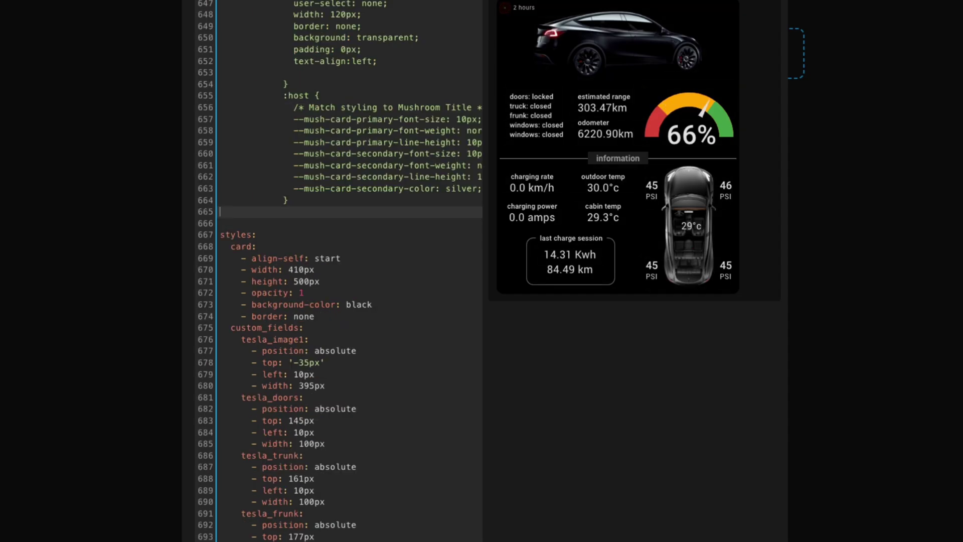
{"action": "key", "text": "ctrl+v"}
{"action": "left_click", "coordinate": [306, 193]}
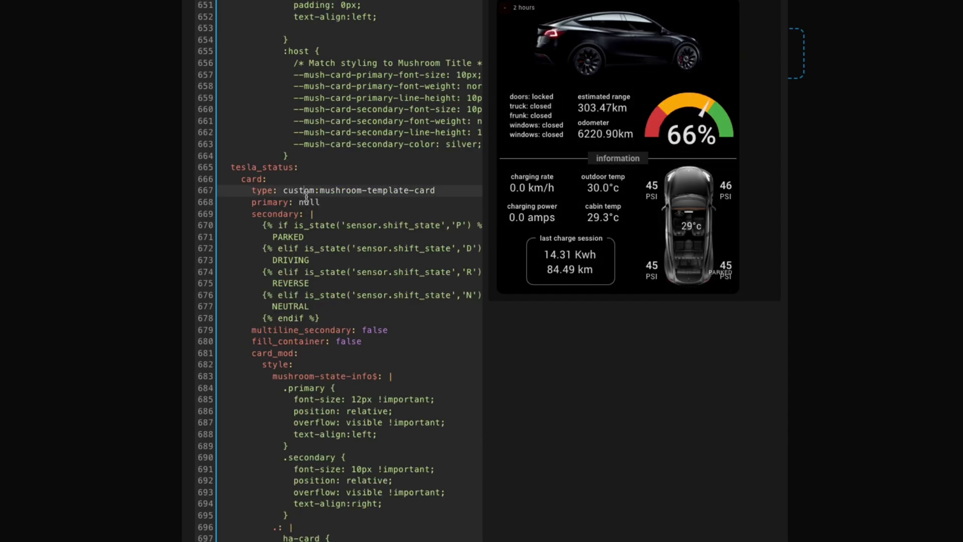
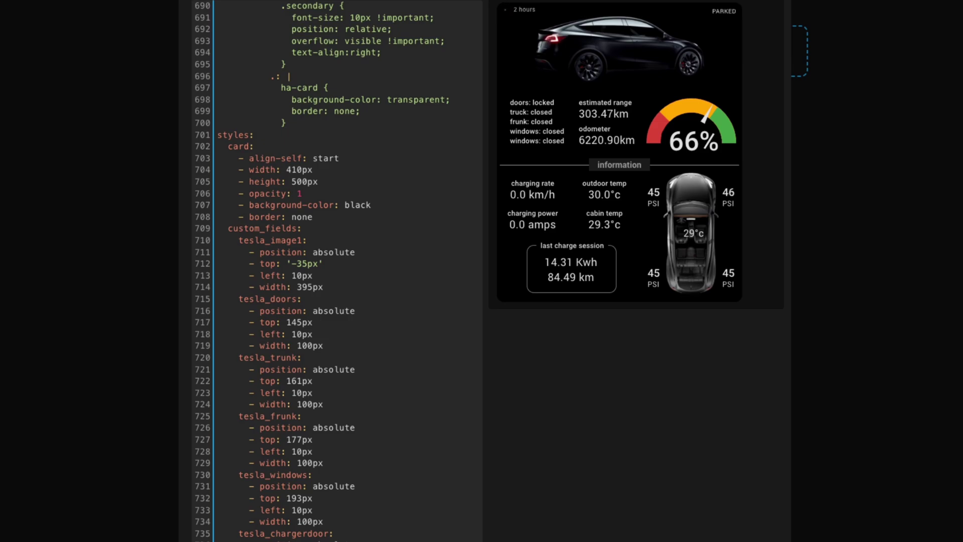
Replace the fixed height in the card styles with a template that reads tesla_card_height.
{"action": "double_click", "coordinate": [301, 182]}
{"action": "type", "text": "|  tesla_card_height"}
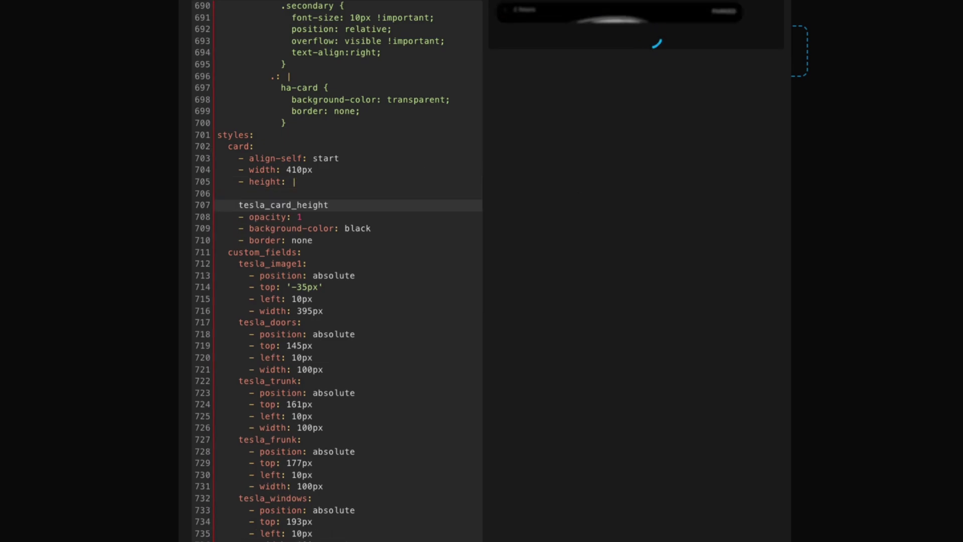
{"action": "left_click", "coordinate": [294, 194]}
{"action": "key", "text": "ctrl+v"}
{"action": "double_click", "coordinate": [361, 194]}
{"action": "type", "text": "height"}
{"action": "triple_click", "coordinate": [338, 210]}
{"action": "key", "text": "BackSpace"}
{"action": "key", "text": "BackSpace"}
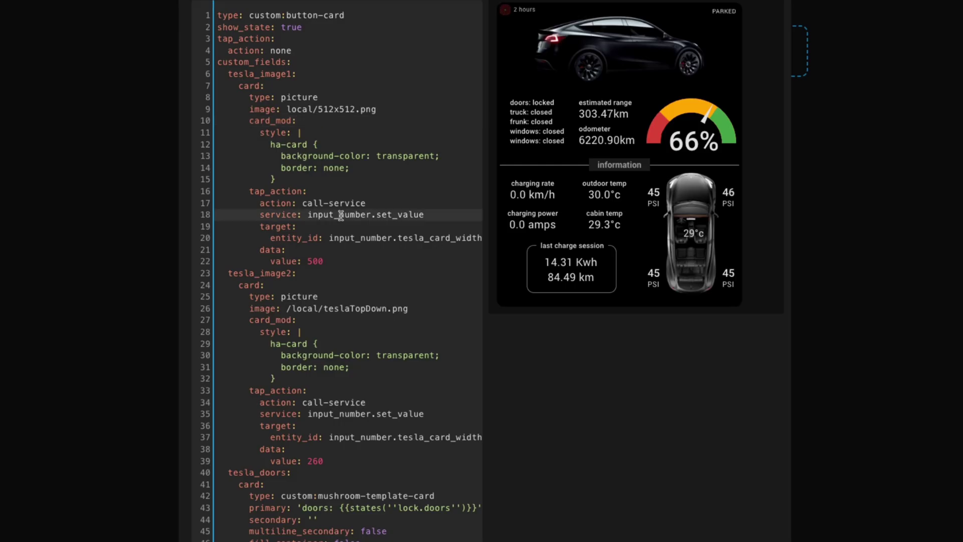
Set the tap action target of tesla_image1 to input_number.tesla_card_height.
{"action": "left_click_drag", "start_coordinate": [330, 237], "coordinate": [490, 239]}
{"action": "left_click", "coordinate": [407, 238]}
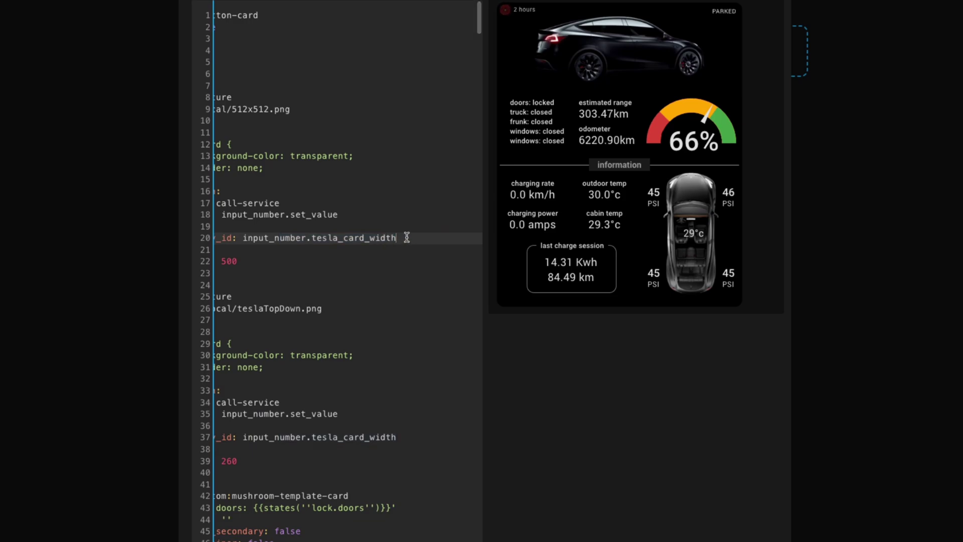
{"action": "type", "text": "hei"}
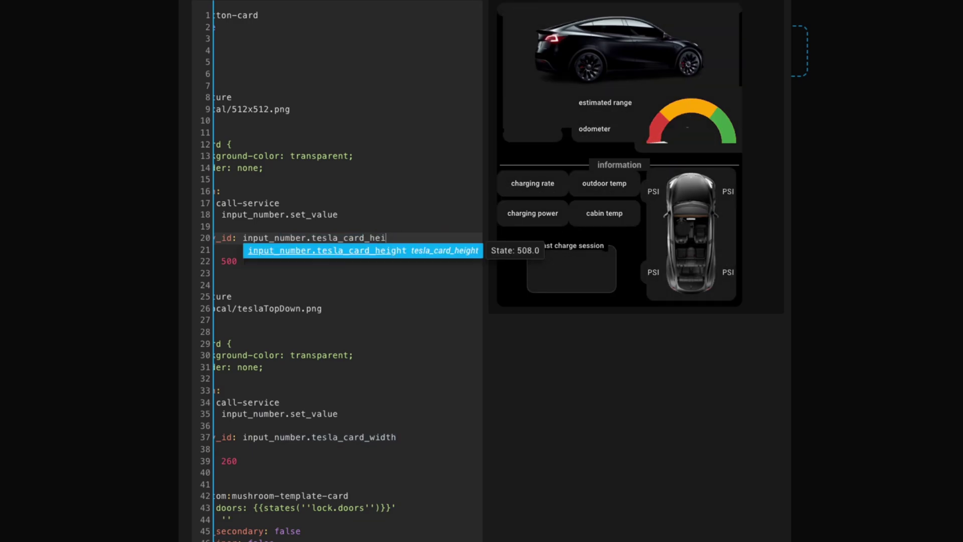
{"action": "type", "text": "ght"}
{"action": "left_click", "coordinate": [396, 252]}
{"action": "left_click", "coordinate": [314, 290]}
{"action": "left_click", "coordinate": [354, 307]}
Set the tap action target of tesla_image2 to input_number.tesla_card_height.
{"action": "left_click", "coordinate": [418, 437]}
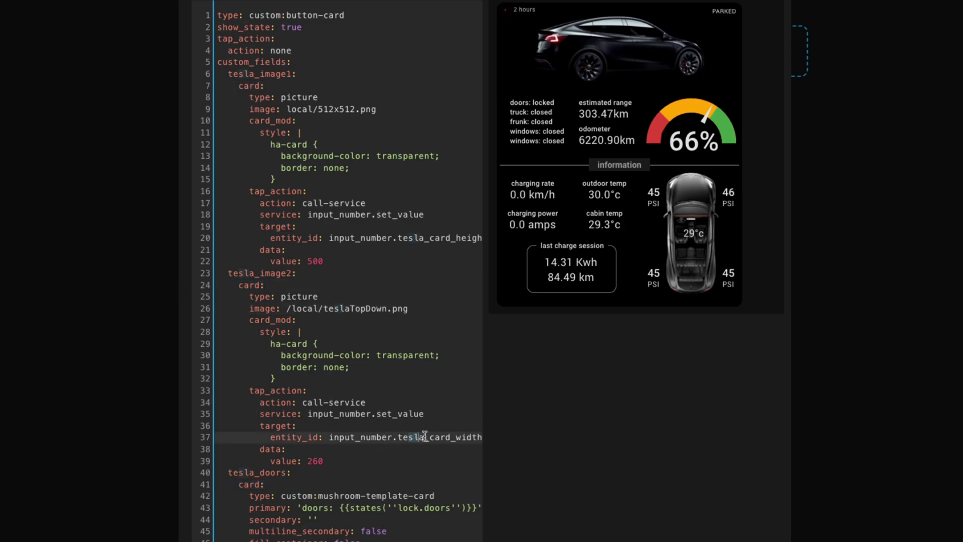
{"action": "left_click", "coordinate": [480, 437]}
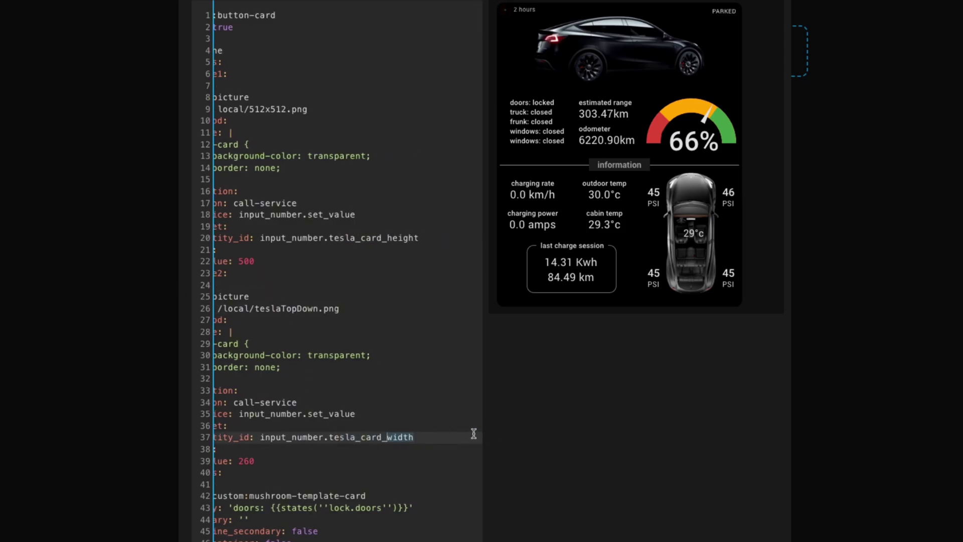
{"action": "type", "text": "heigh"}
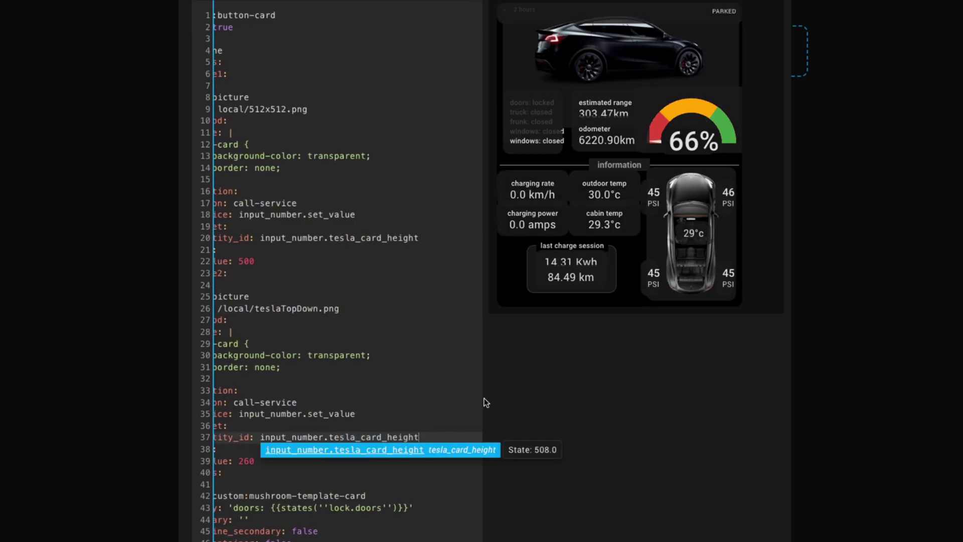
{"action": "left_click", "coordinate": [373, 449]}
{"action": "left_click", "coordinate": [341, 394]}
{"action": "left_click_drag", "start_coordinate": [326, 435], "coordinate": [141, 449]}
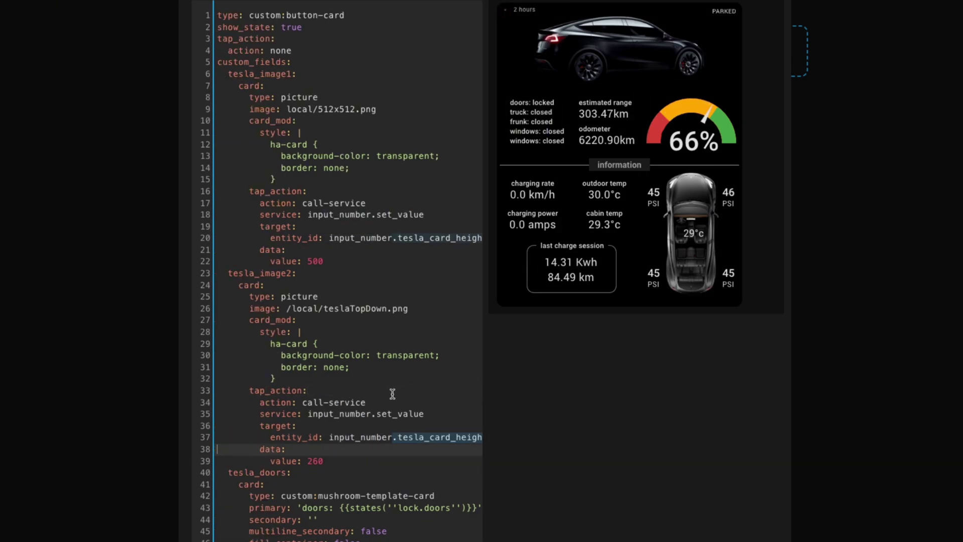
{"action": "left_click", "coordinate": [393, 426]}
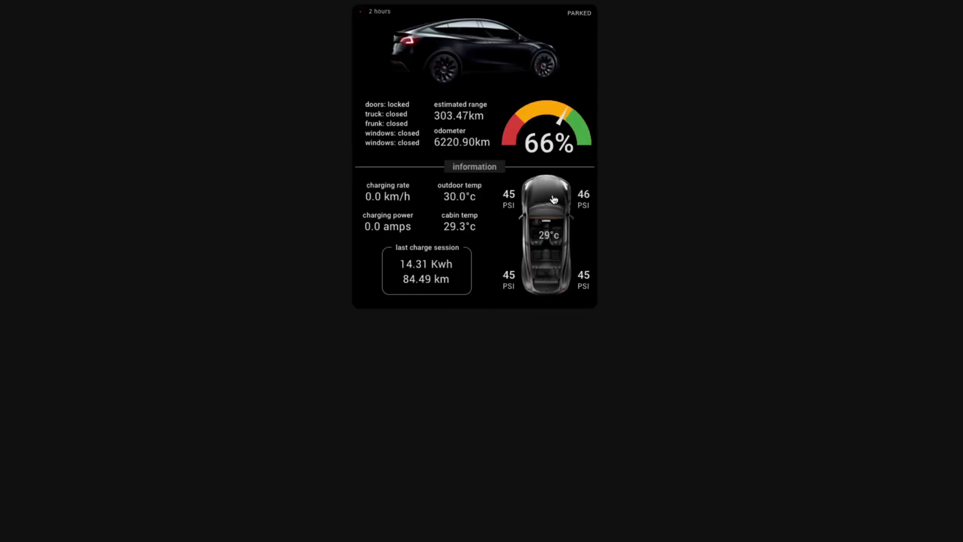
Test the tap actions of the top-down and side-view car pictures on the finished dashboard card.
{"action": "left_click", "coordinate": [554, 200]}
{"action": "left_click", "coordinate": [480, 49]}
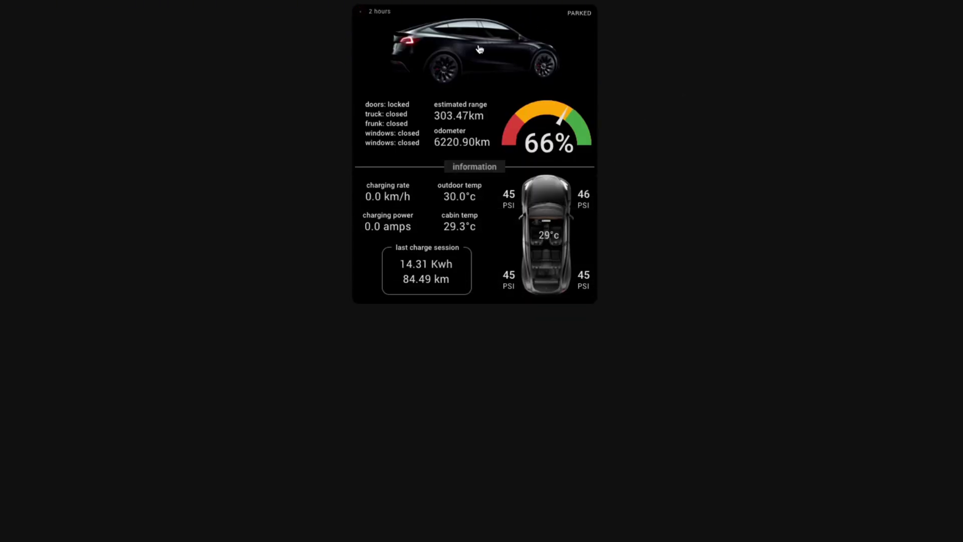
{"action": "left_click", "coordinate": [540, 194]}
{"action": "left_click", "coordinate": [484, 62]}
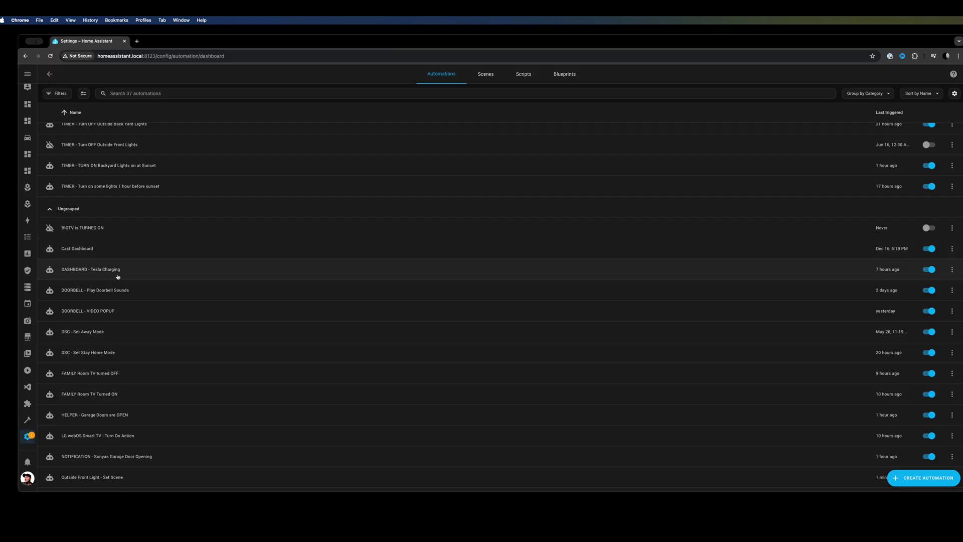
Open the "DASHBOARD - Tesla Charging" automation and expand its choose action with both options to examine their conditions and actions.
{"action": "left_click", "coordinate": [117, 271]}
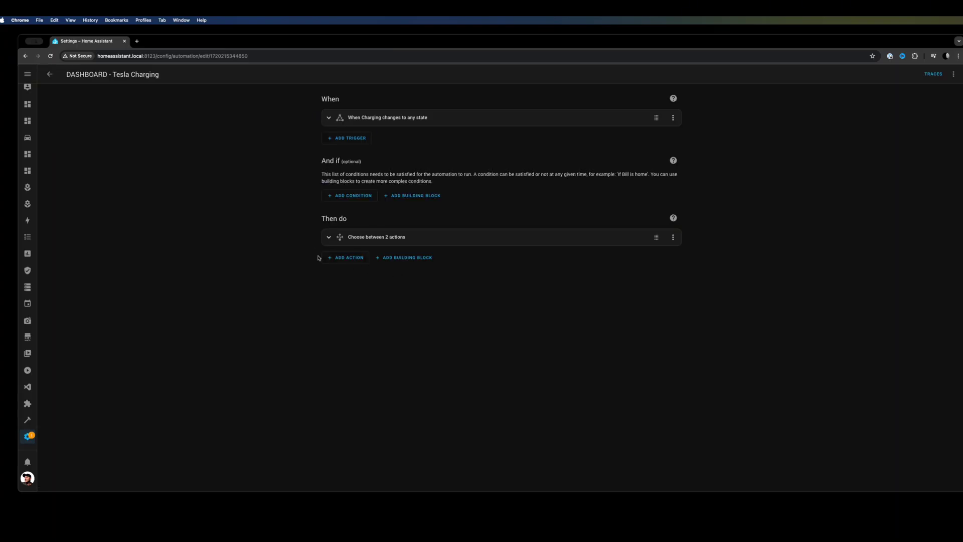
{"action": "left_click", "coordinate": [330, 237]}
{"action": "left_click", "coordinate": [338, 265]}
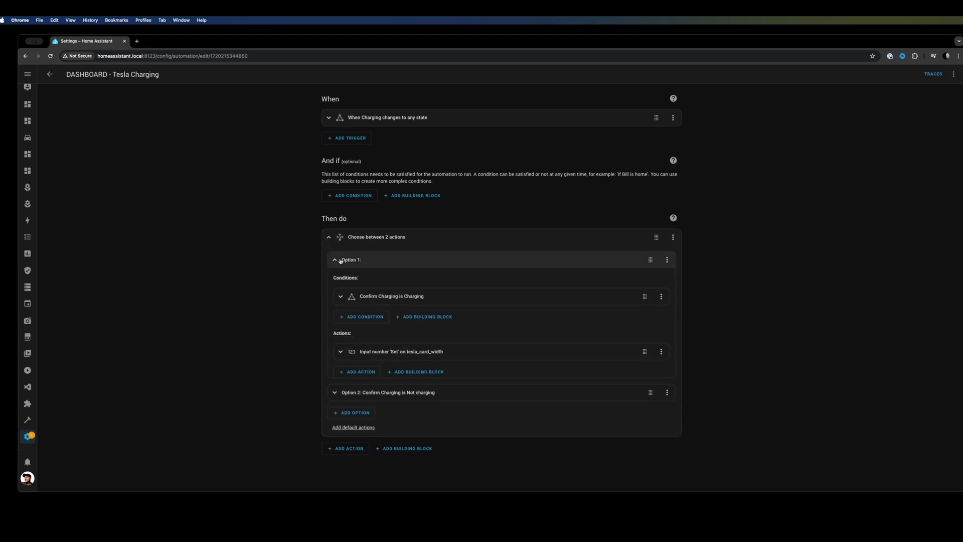
{"action": "left_click", "coordinate": [333, 399]}
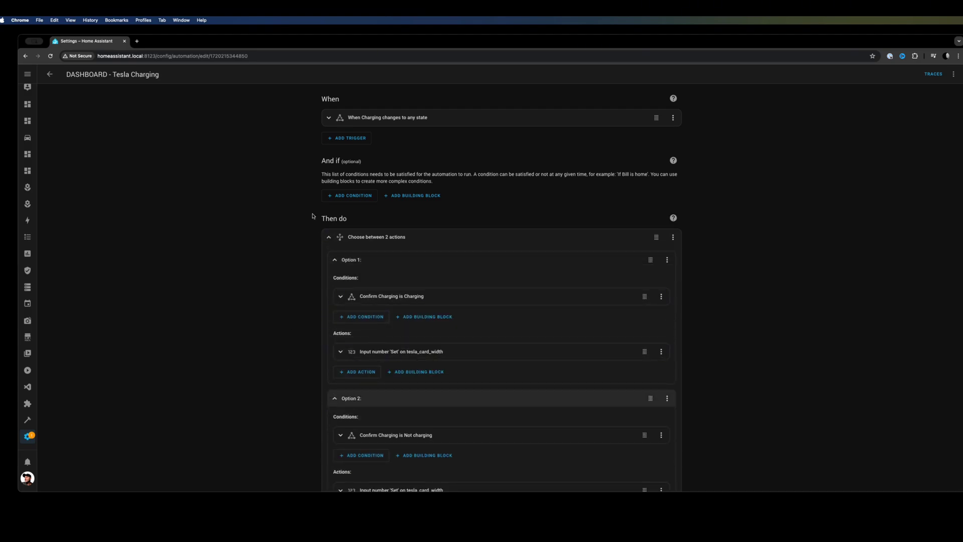
Add tesla_card_height as an additional target of the input number Set action under Option 1.
{"action": "left_click", "coordinate": [327, 119]}
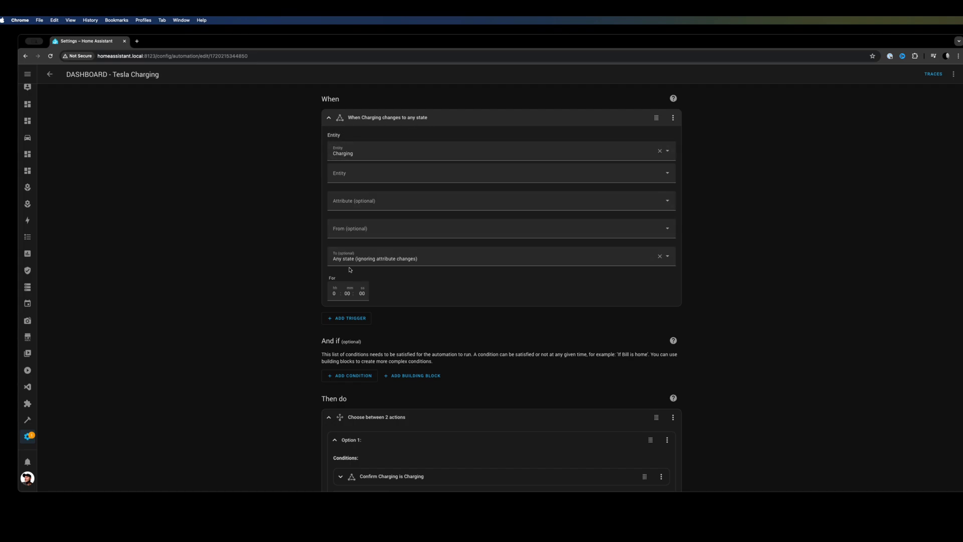
{"action": "scroll", "coordinate": [314, 266], "scroll_direction": "down", "scroll_amount": 5}
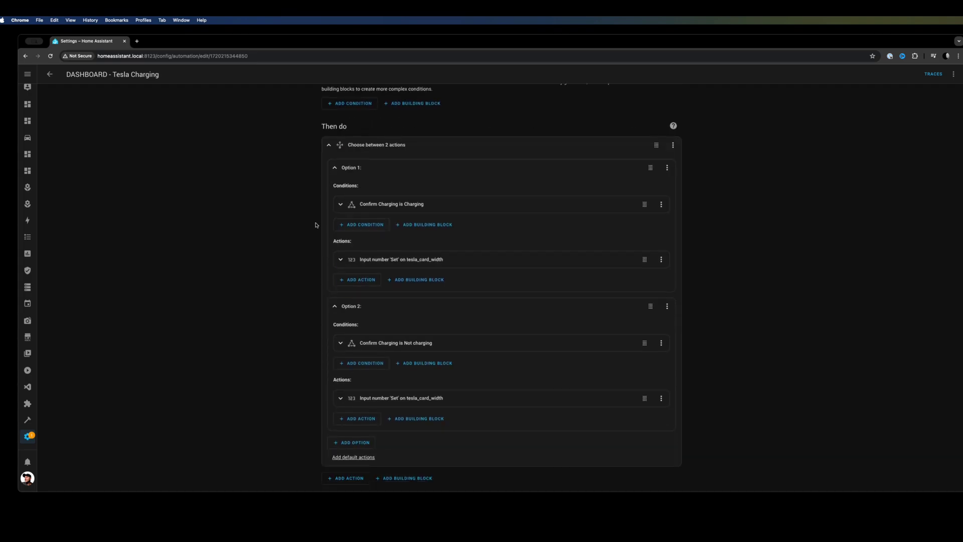
{"action": "left_click", "coordinate": [340, 259]}
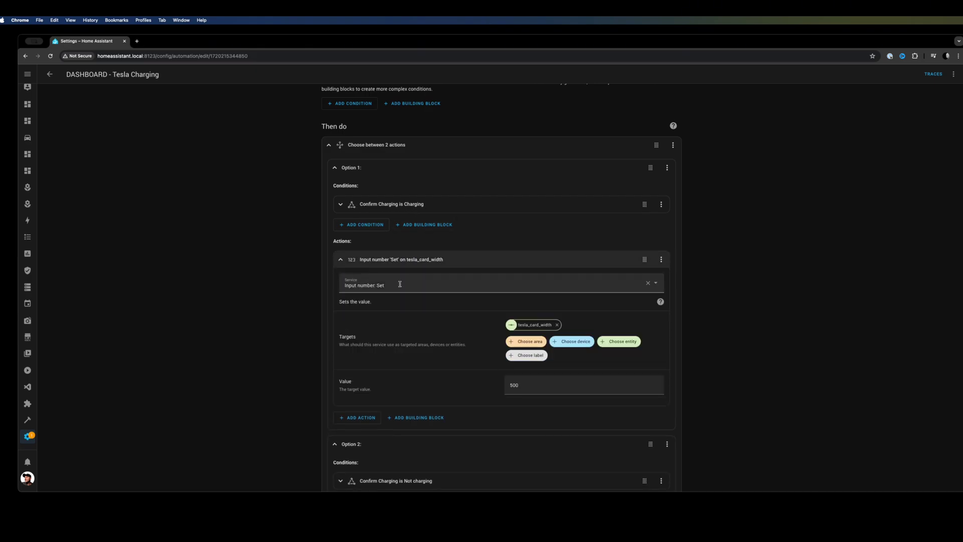
{"action": "left_click", "coordinate": [619, 341]}
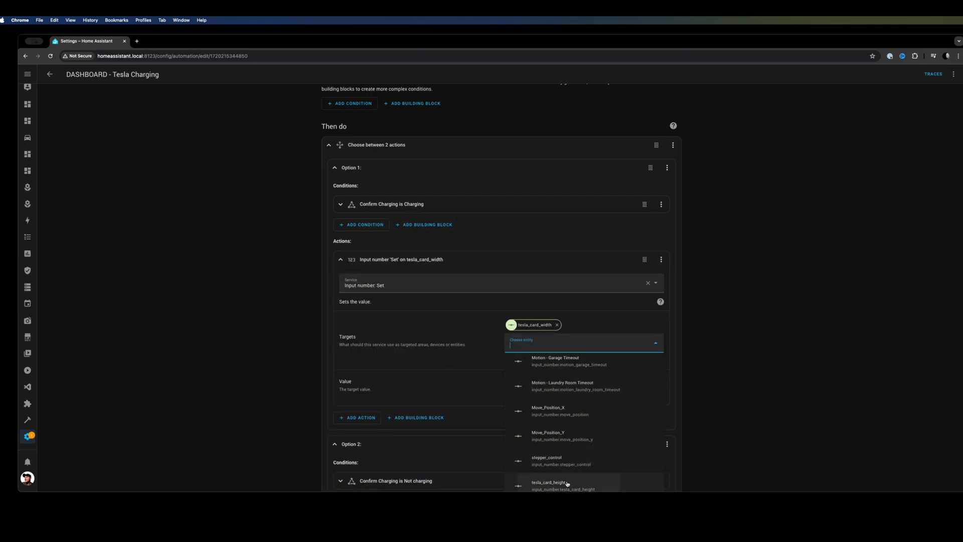
{"action": "left_click", "coordinate": [567, 484]}
{"action": "left_click", "coordinate": [341, 259]}
Add tesla_card_height as an additional target of the input number Set action under Option 2, the Not charging case.
{"action": "left_click", "coordinate": [340, 340]}
{"action": "scroll", "coordinate": [402, 301], "scroll_direction": "down", "scroll_amount": 5}
{"action": "left_click", "coordinate": [340, 273]}
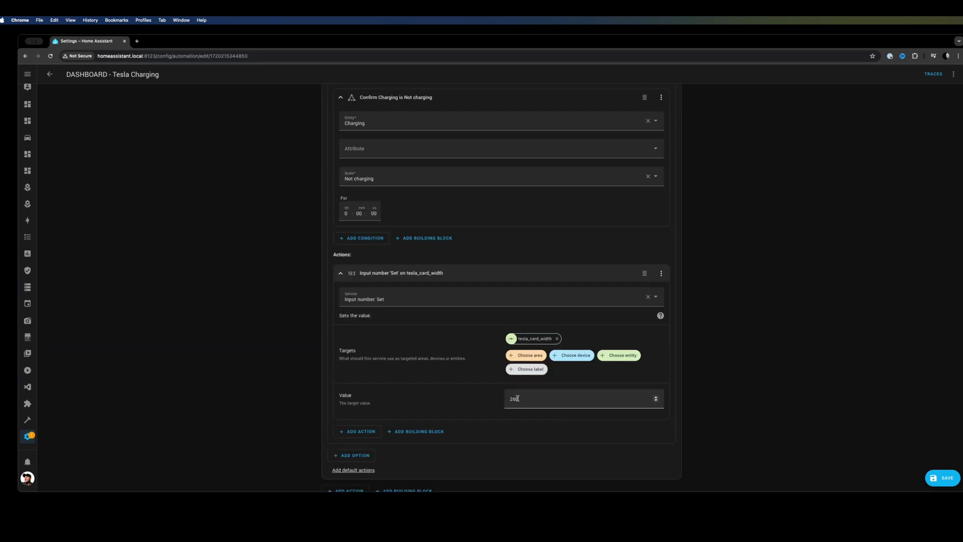
{"action": "left_click", "coordinate": [619, 355]}
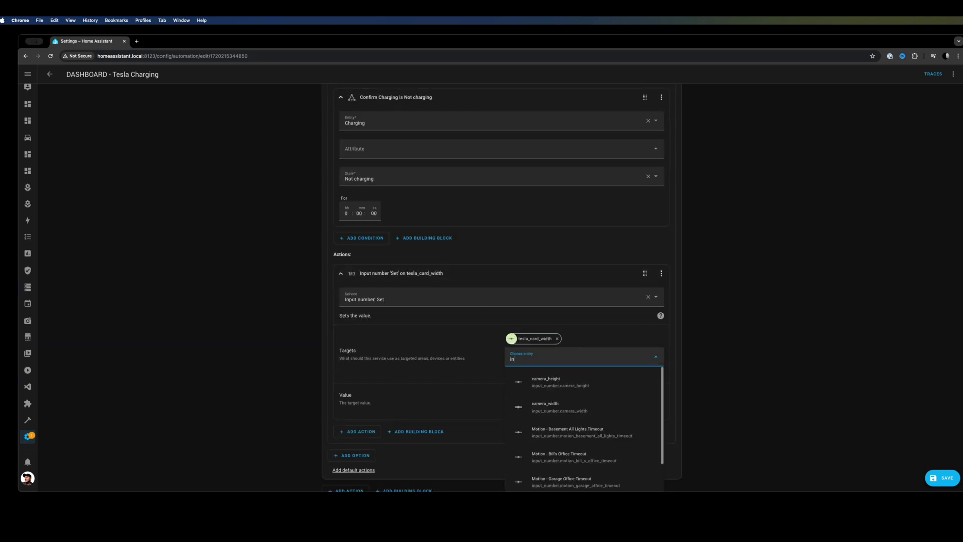
{"action": "left_click", "coordinate": [562, 382]}
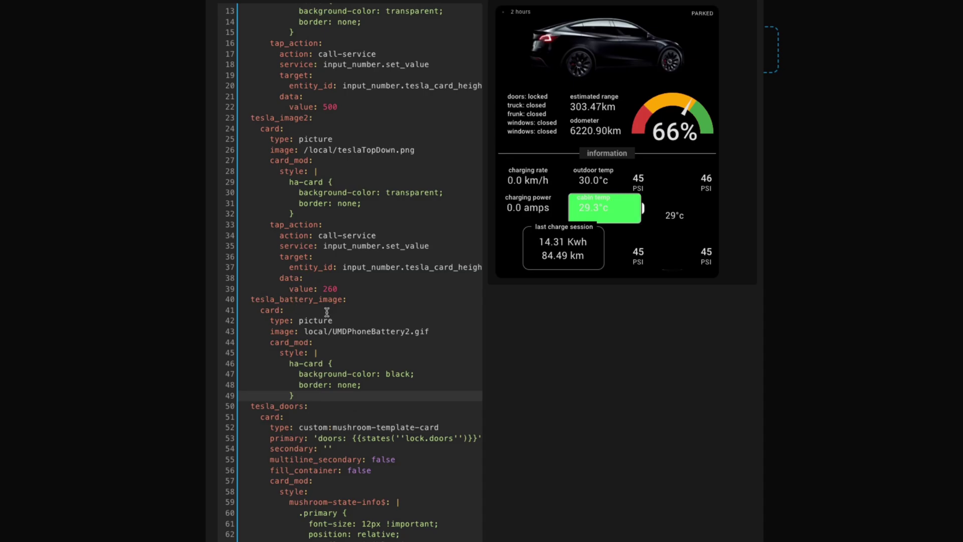
Add a tesla_battery_image entry to the styles' custom_fields below tesla_image1, copying tesla_image1's position, top, left and width lines into it.
{"action": "left_click", "coordinate": [231, 298]}
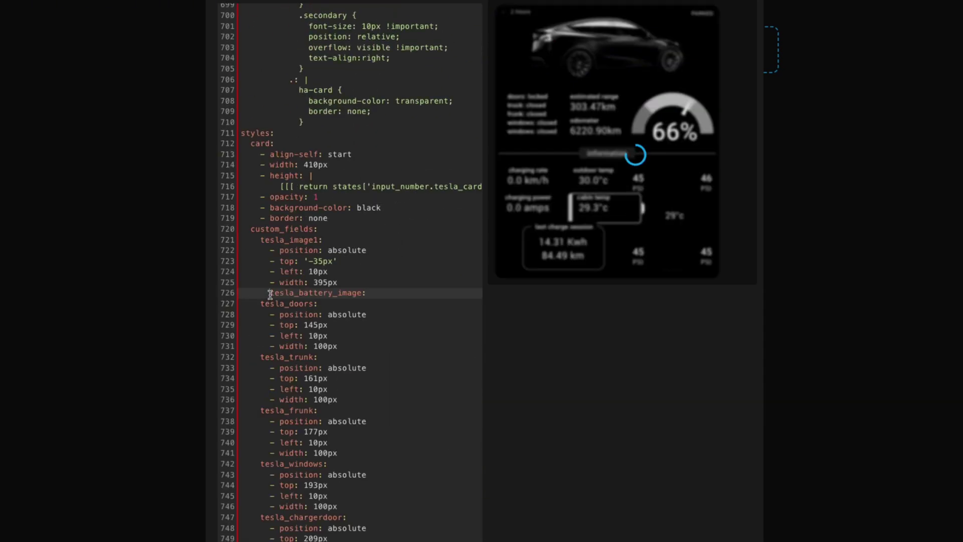
{"action": "key", "text": "BackSpace"}
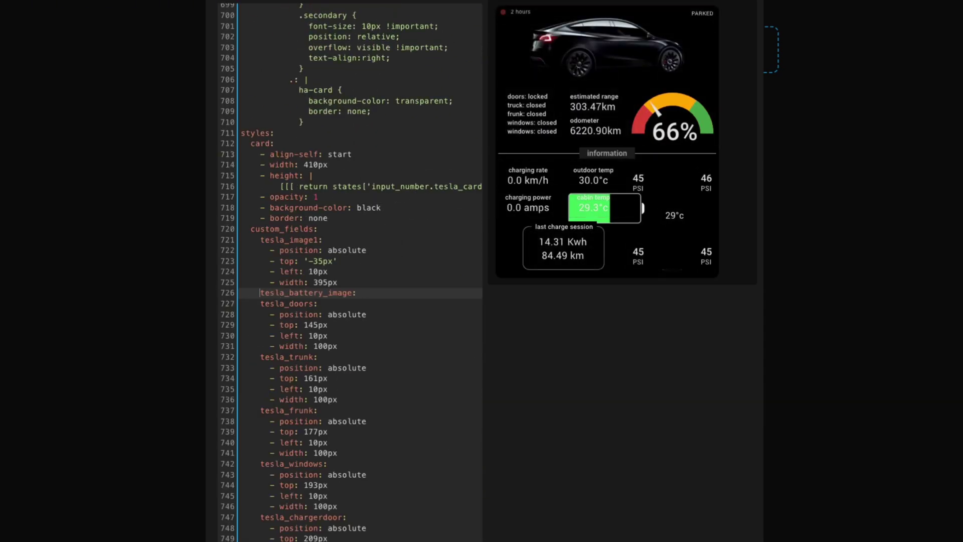
{"action": "left_click_drag", "start_coordinate": [350, 285], "coordinate": [193, 252]}
{"action": "key", "text": "ctrl+c"}
{"action": "left_click", "coordinate": [412, 293]}
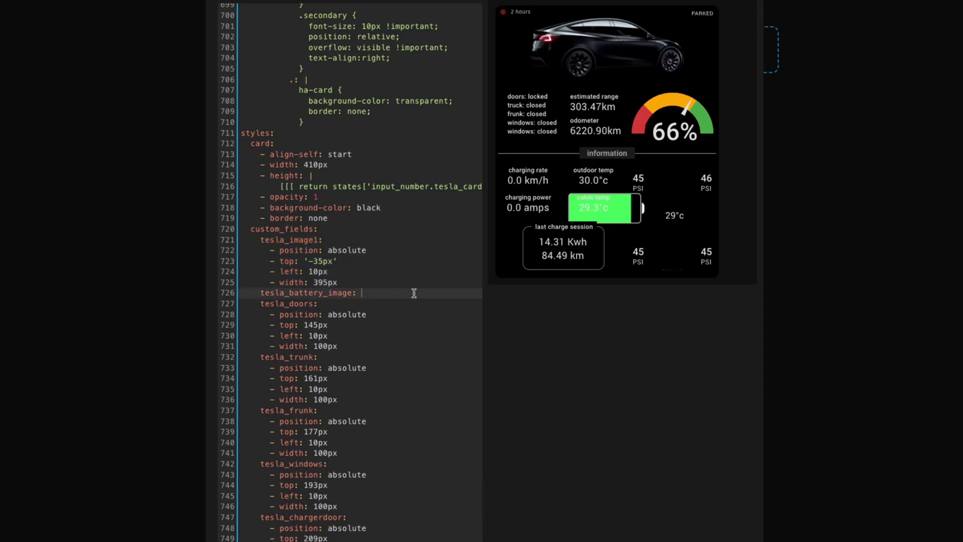
{"action": "key", "text": "Return"}
{"action": "key", "text": "ctrl+v"}
{"action": "left_click", "coordinate": [375, 310]}
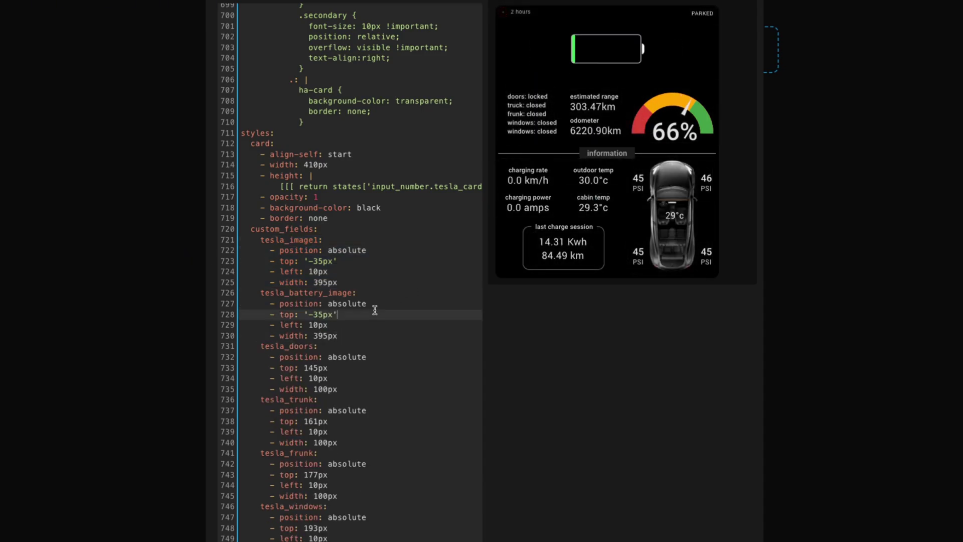
Set the tesla_battery_image style to top 240px, left 360px and width 60px.
{"action": "left_click_drag", "start_coordinate": [324, 336], "coordinate": [313, 336]}
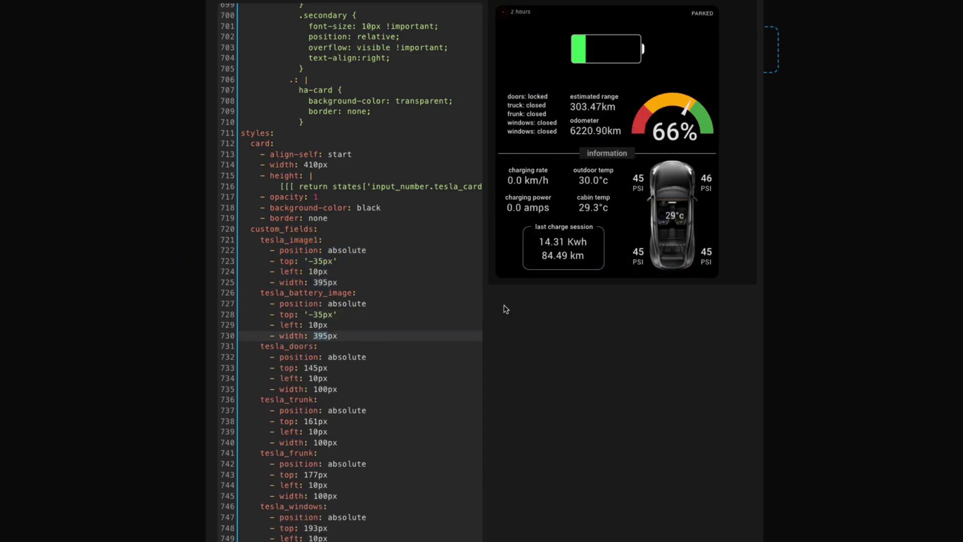
{"action": "type", "text": "50"}
{"action": "left_click", "coordinate": [321, 314]}
{"action": "type", "text": "240px"}
{"action": "left_click", "coordinate": [313, 325]}
{"action": "type", "text": "360px"}
{"action": "left_click", "coordinate": [316, 335]}
{"action": "type", "text": "6"}
Try a height of 50px in the tesla_battery_image style and undo it.
{"action": "key", "text": "Return"}
{"action": "type", "text": "- height: 50px !important"}
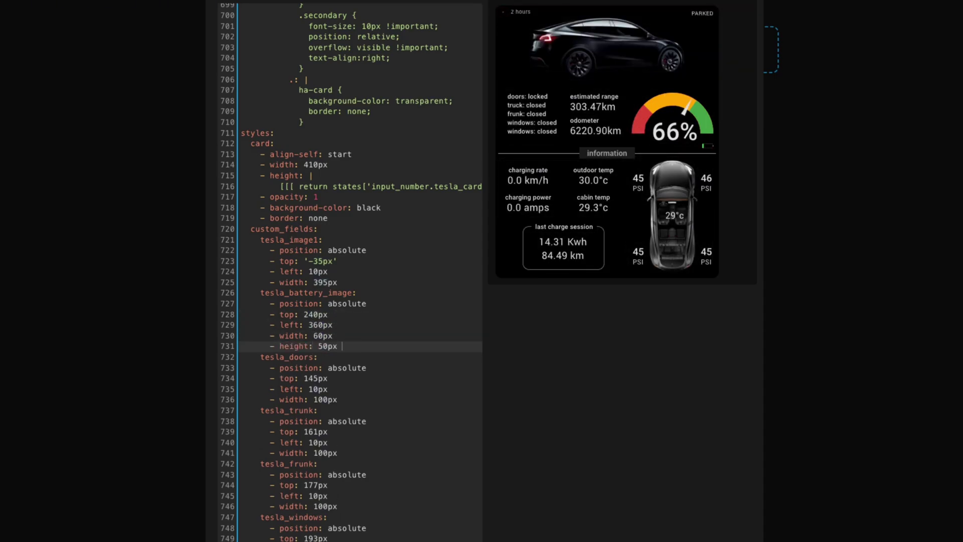
{"action": "key", "text": "ctrl+z"}
{"action": "key", "text": "ctrl+z"}
{"action": "key", "text": "ctrl+z"}
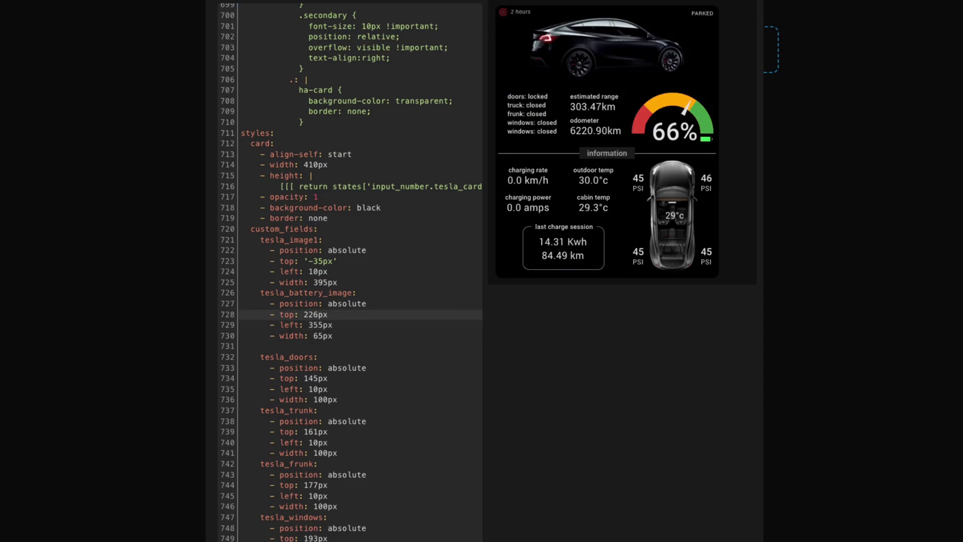
Add a visibility template to the tesla_battery_image style that returns "hidden" when the state of binary_sensor.charging is "off".
{"action": "left_click", "coordinate": [333, 336]}
{"action": "key", "text": "Return"}
{"action": "type", "text": "- visibility: |"}
{"action": "key", "text": "Return"}
{"action": "key", "text": "ctrl+v"}
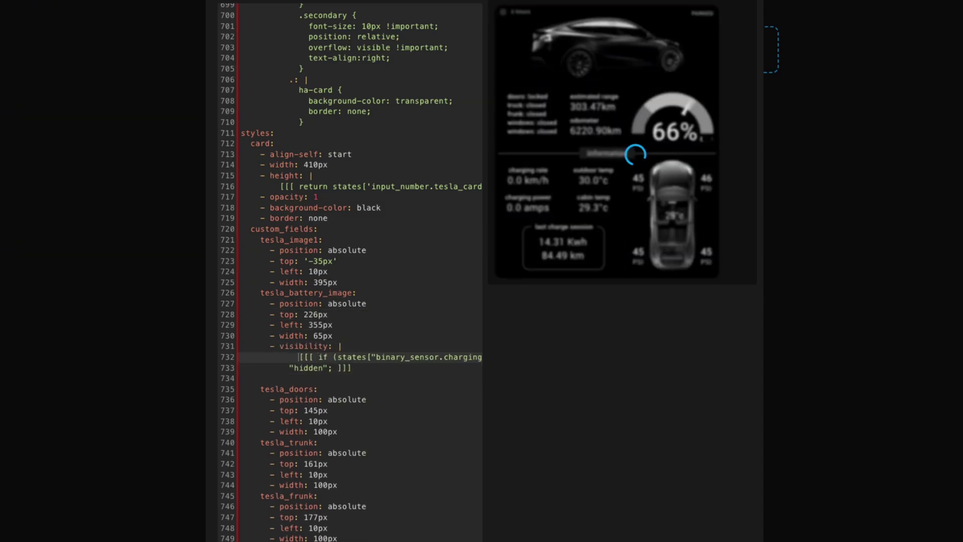
{"action": "left_click_drag", "start_coordinate": [299, 356], "coordinate": [506, 364]}
{"action": "left_click", "coordinate": [393, 377]}
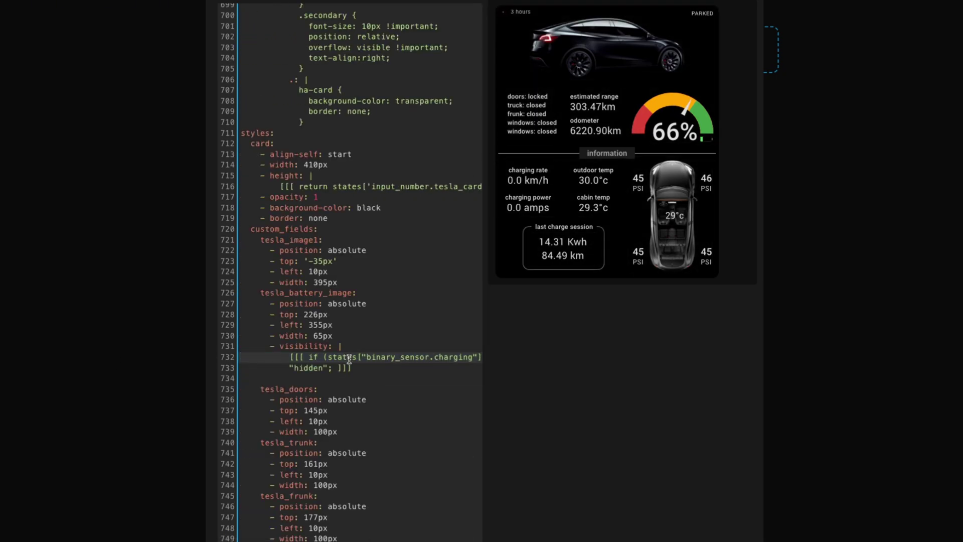
{"action": "left_click_drag", "start_coordinate": [349, 359], "coordinate": [509, 361]}
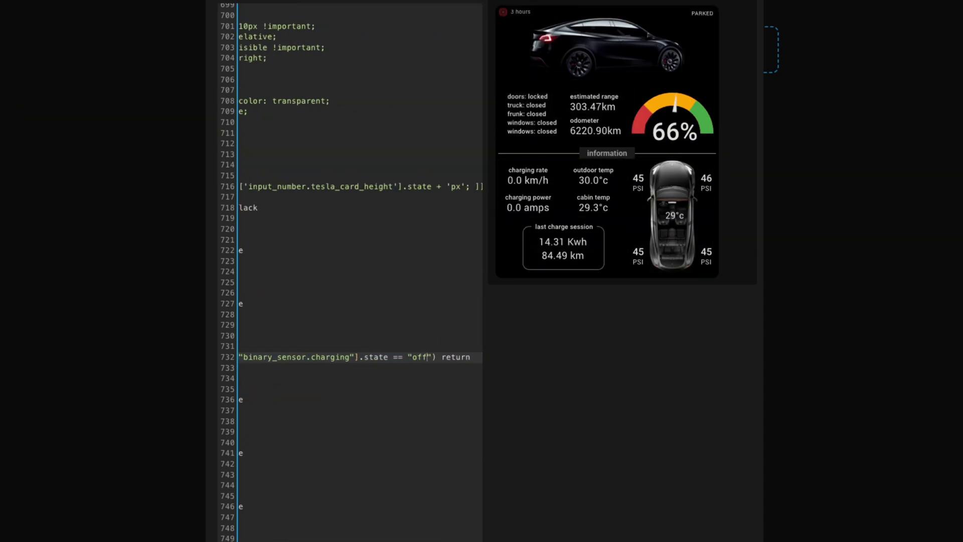